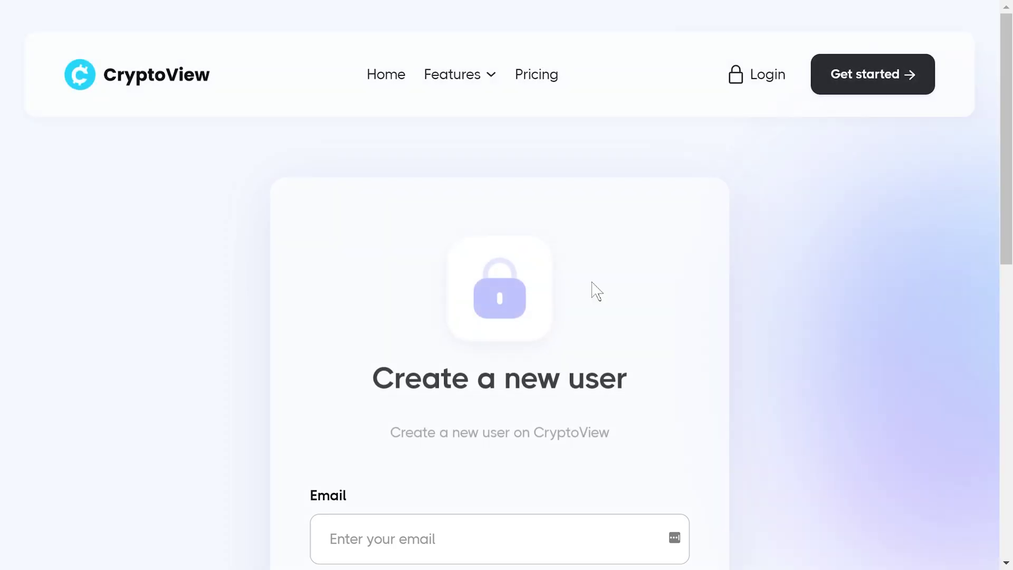
# Finish the password, submit the CryptoView sign-up form and confirm payment in Secure Checkout.
pyautogui.scroll(-3, 594, 290)
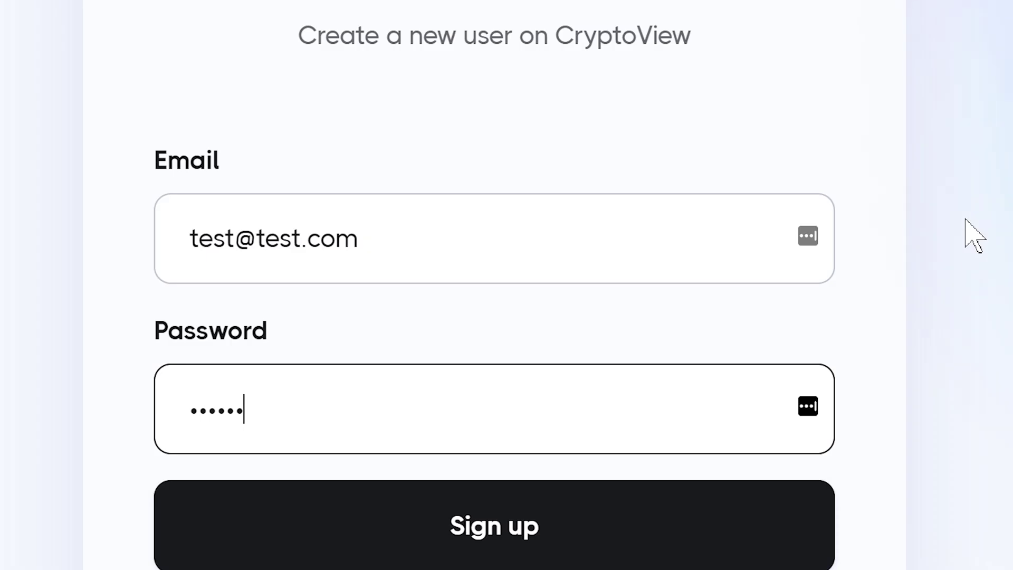
pyautogui.write('34')
pyautogui.click(538, 402)
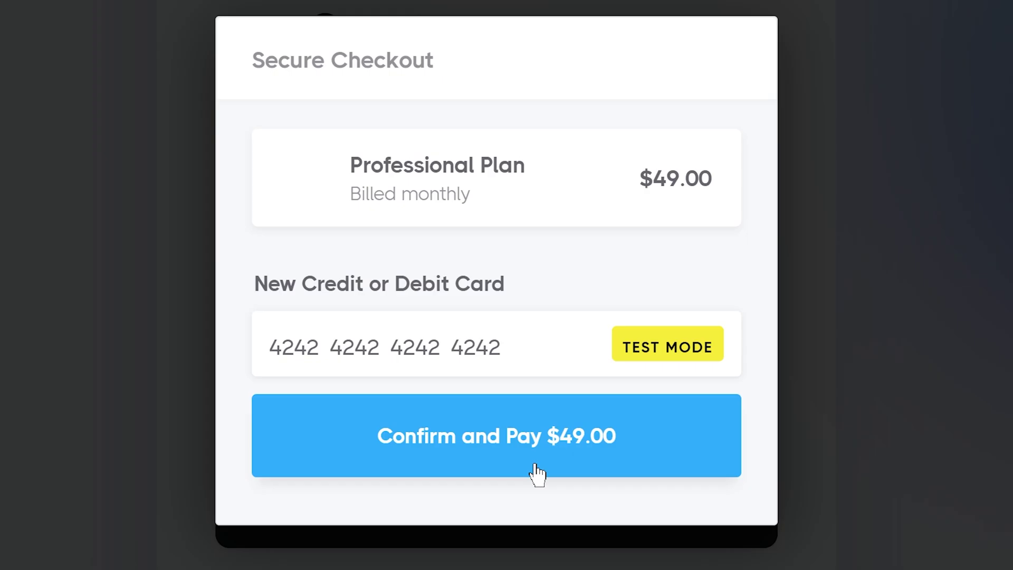
pyautogui.click(538, 475)
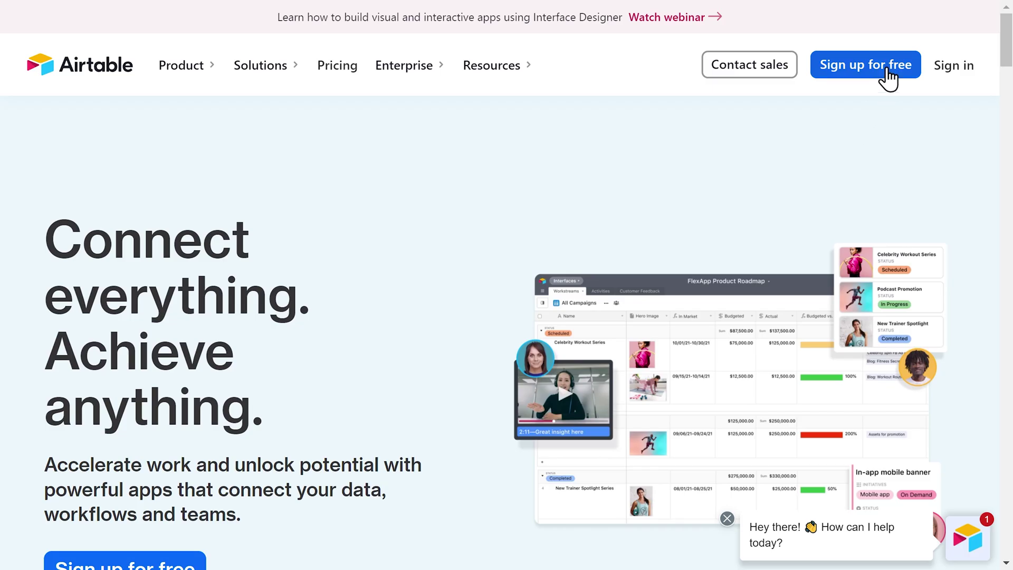
# Create a free Airtable account and start a new blank base.
pyautogui.click(883, 84)
pyautogui.click(565, 384)
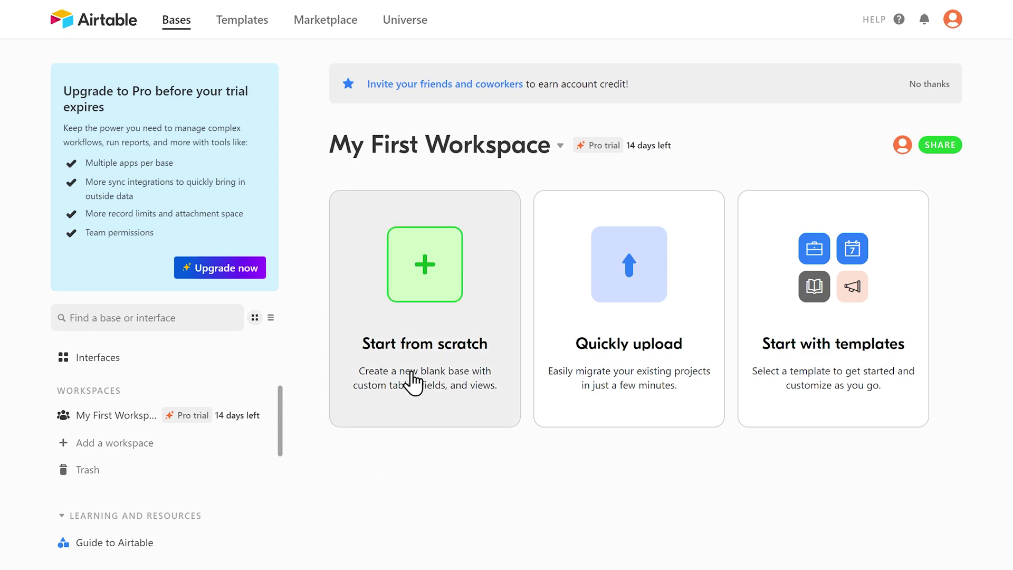
pyautogui.click(426, 346)
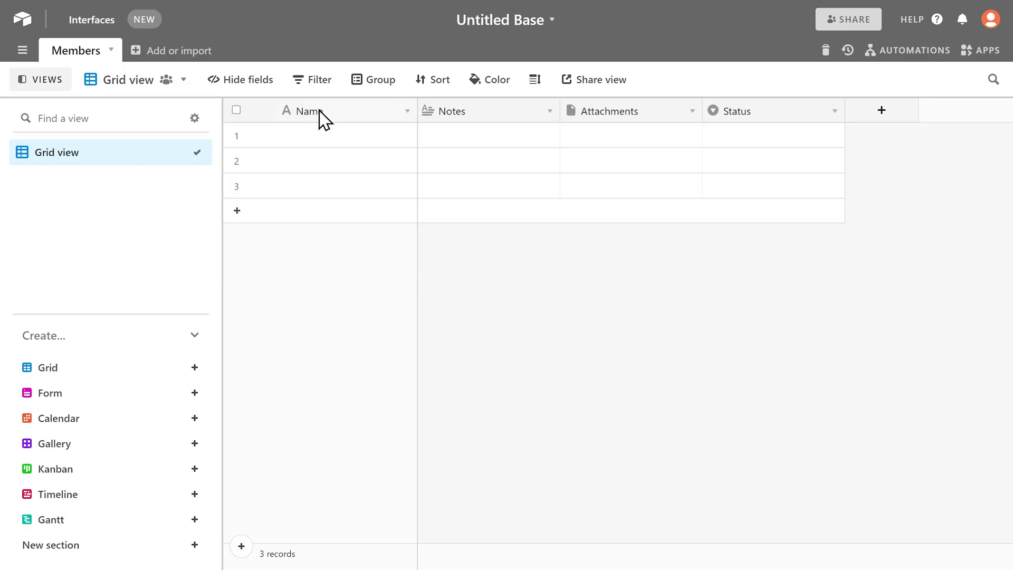
# Rename the Name field to Email with Email type, and name the next field Member Webflow ID.
pyautogui.doubleClick(322, 117)
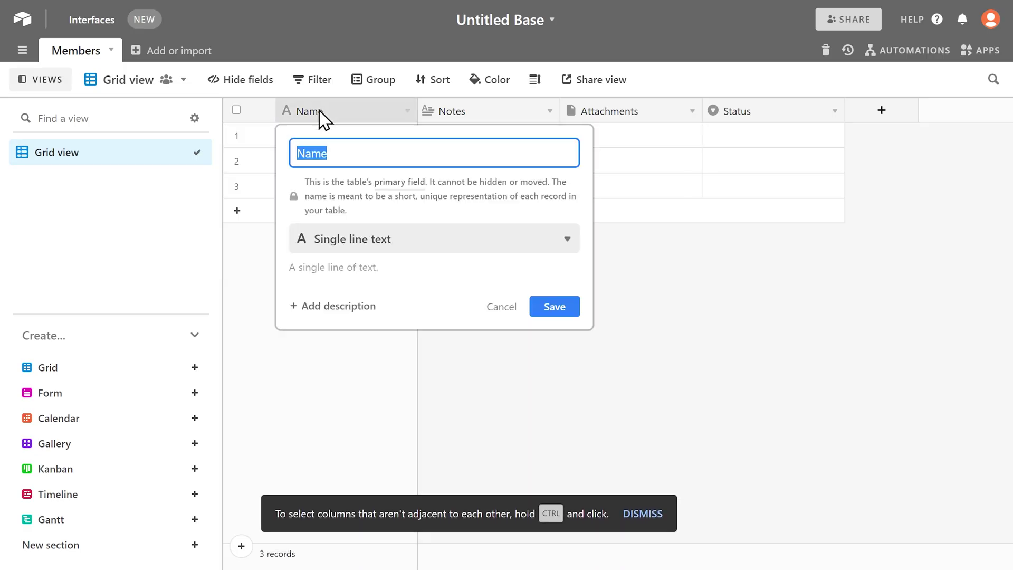
pyautogui.write('Email')
pyautogui.click(418, 239)
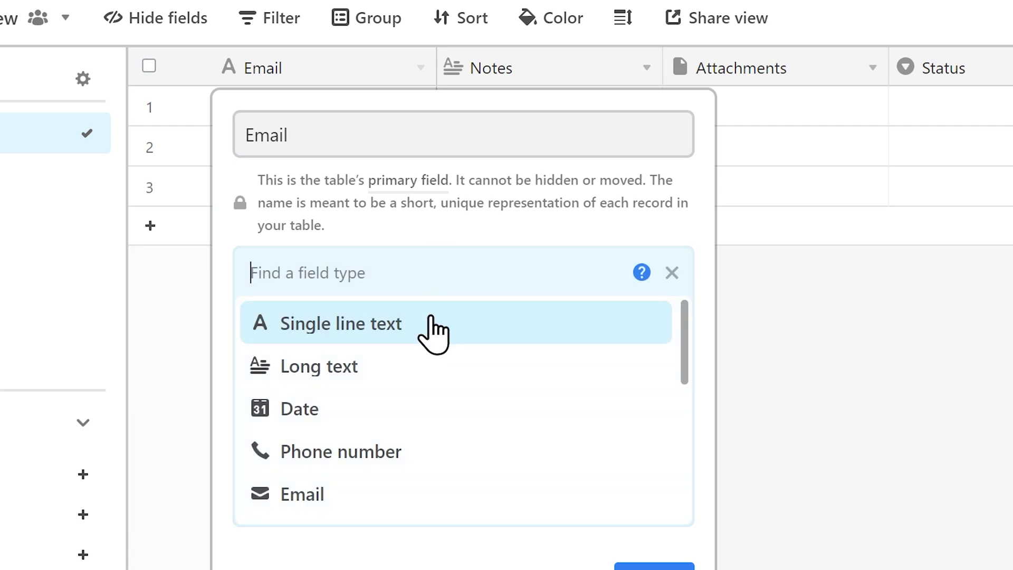
pyautogui.click(400, 374)
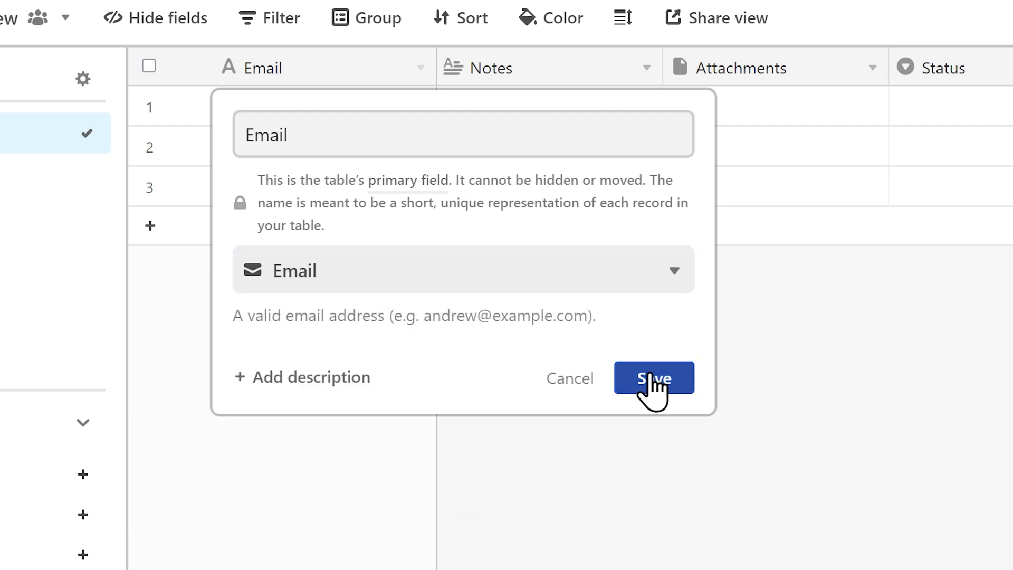
pyautogui.click(652, 379)
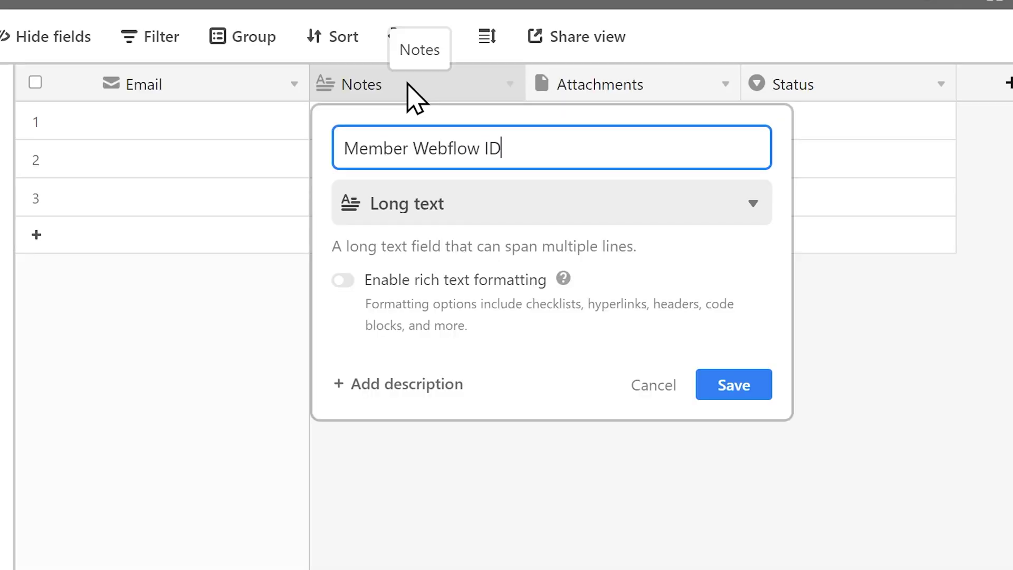
pyautogui.press('Return')
# Turn Attachments into a single line text Member ID field and delete the Status field.
pyautogui.doubleClick(599, 84)
pyautogui.write('Member ID')
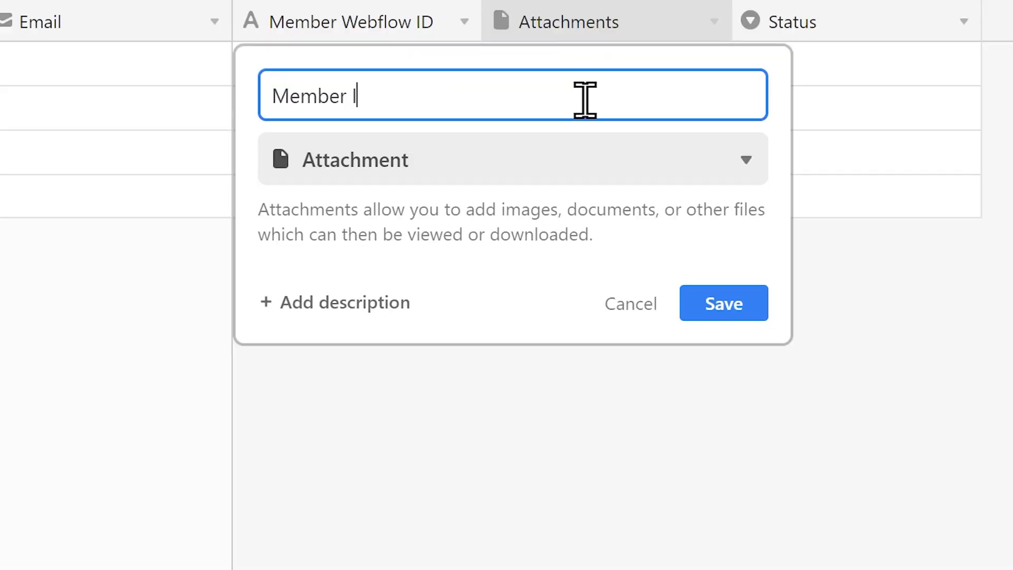
pyautogui.click(543, 201)
pyautogui.click(526, 294)
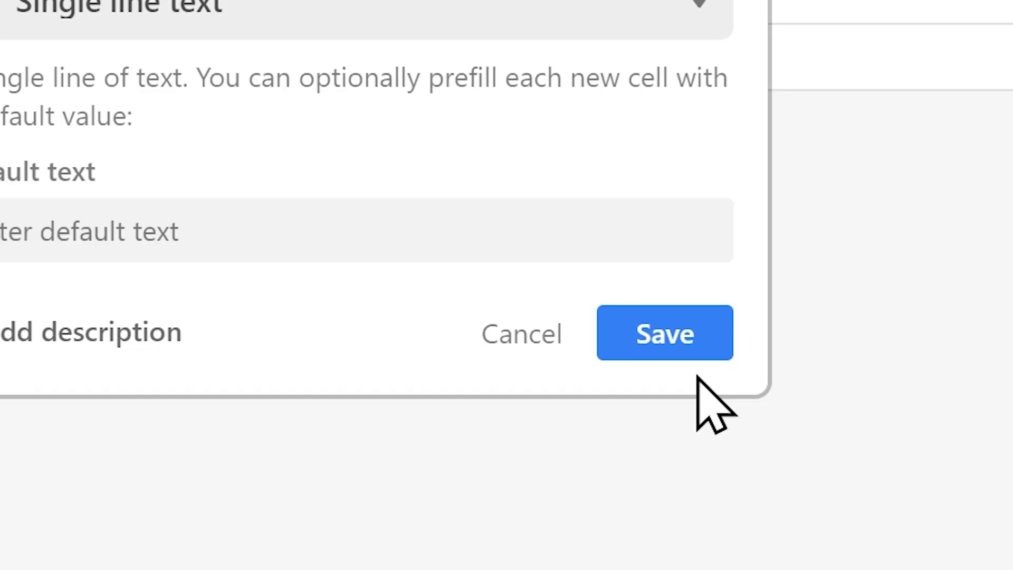
pyautogui.click(669, 330)
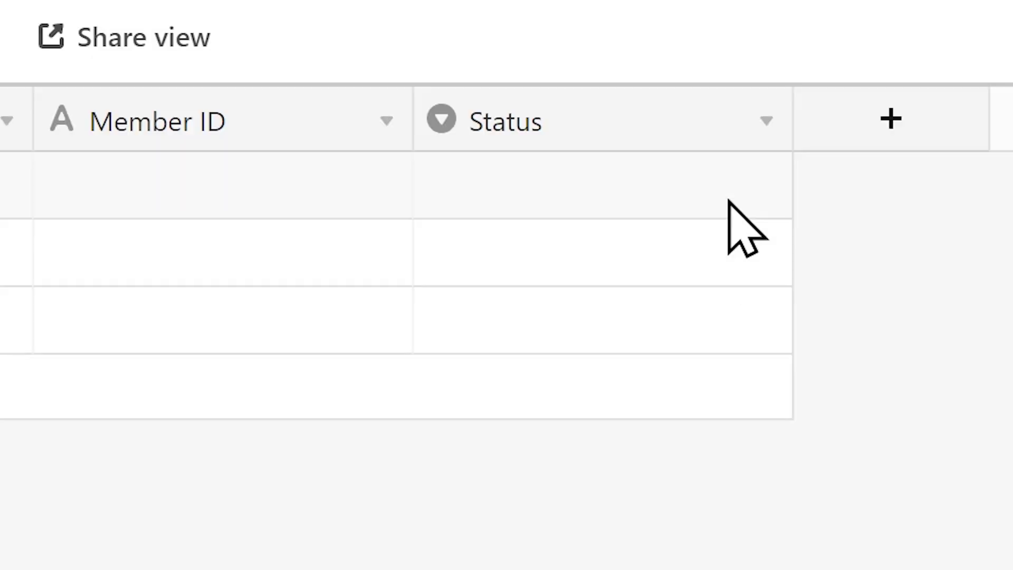
pyautogui.click(764, 120)
pyautogui.click(763, 375)
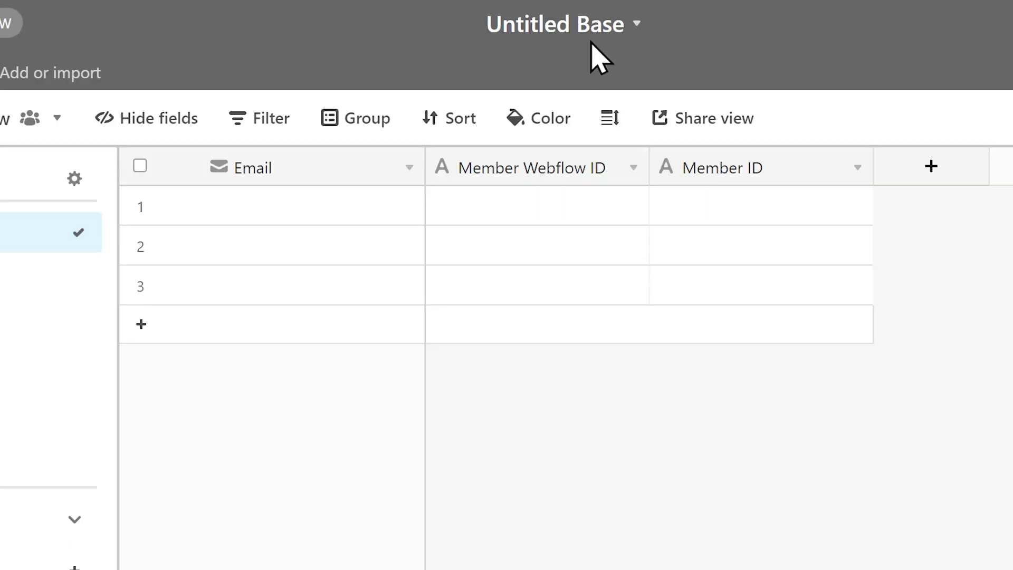
# Rename the base to CryptoView and color it purple.
pyautogui.click(591, 32)
pyautogui.click(591, 53)
pyautogui.write('CryptoView')
pyautogui.click(368, 204)
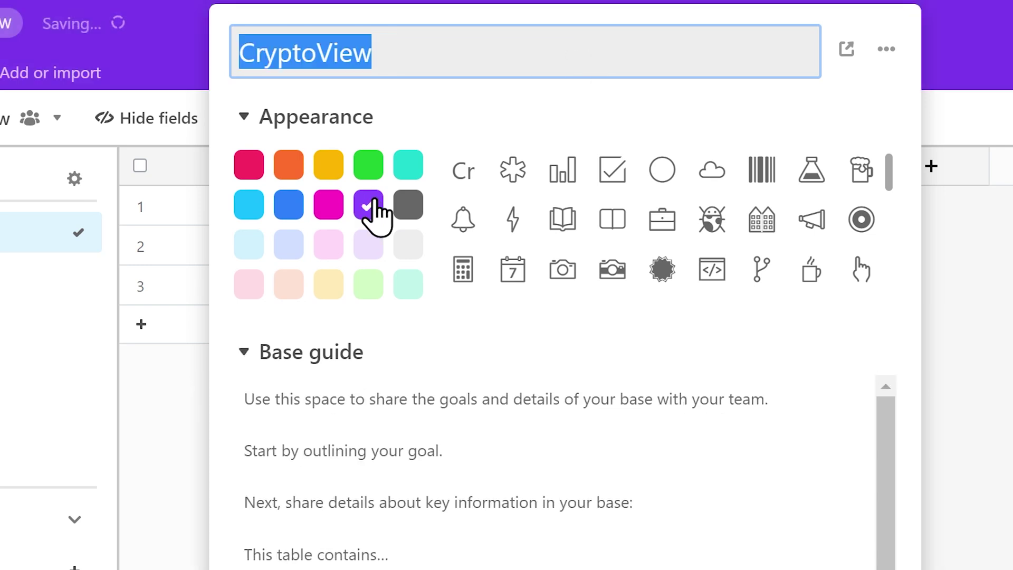
pyautogui.click(991, 483)
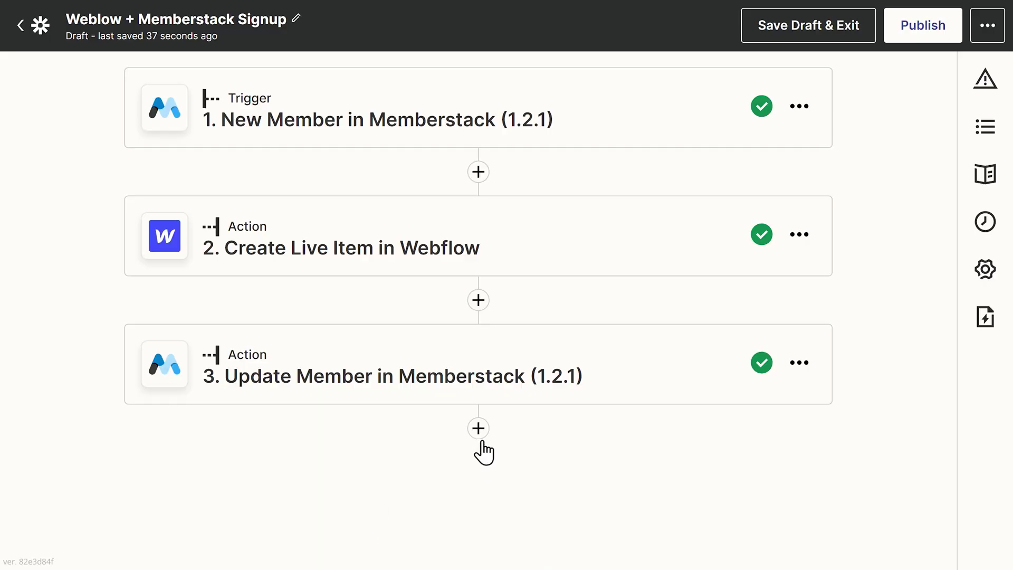
# Add step 4 as Airtable Create Record, then open the Airtable account overview.
pyautogui.click(481, 431)
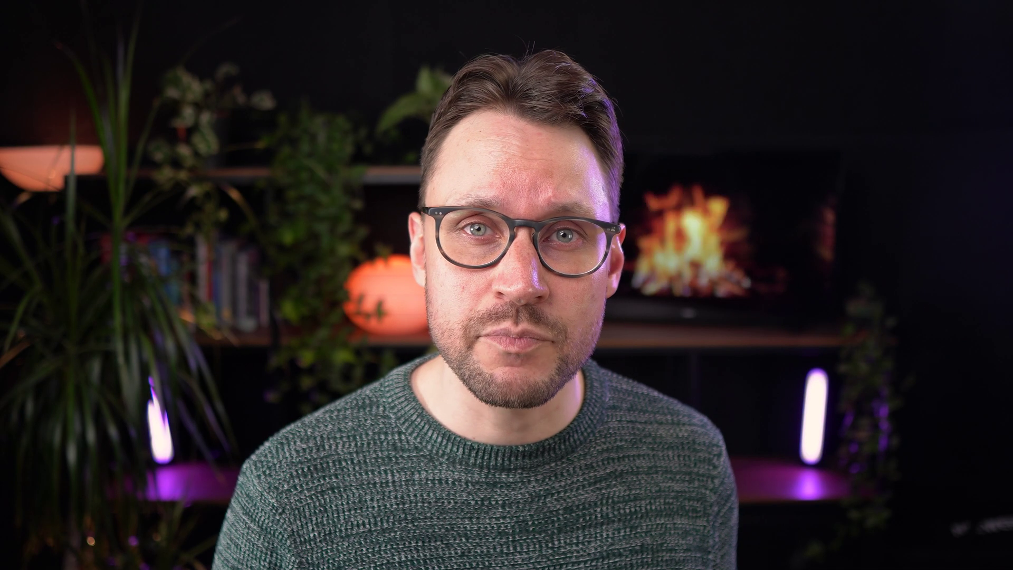
pyautogui.write('Airtable')
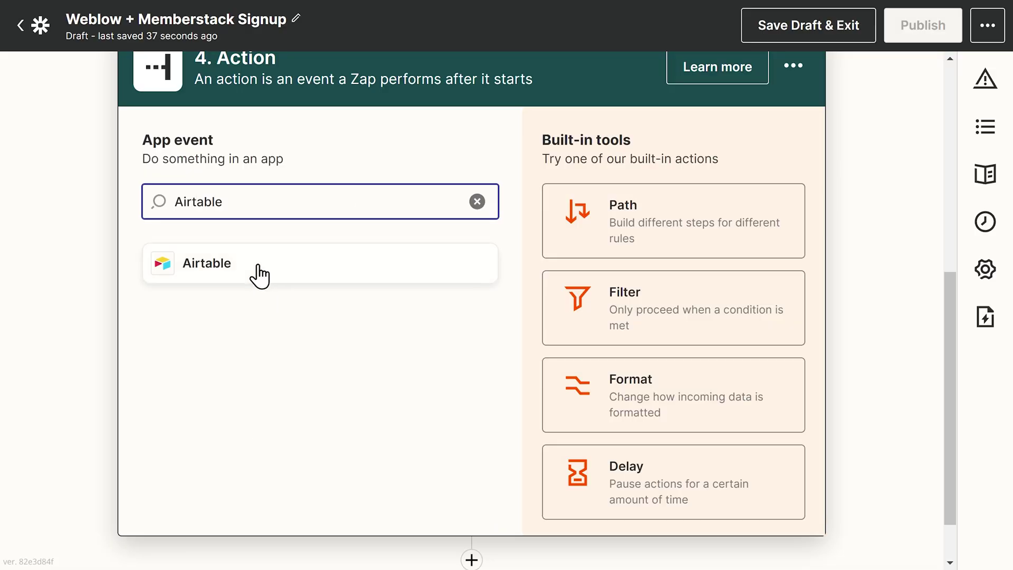
pyautogui.click(269, 266)
pyautogui.click(306, 407)
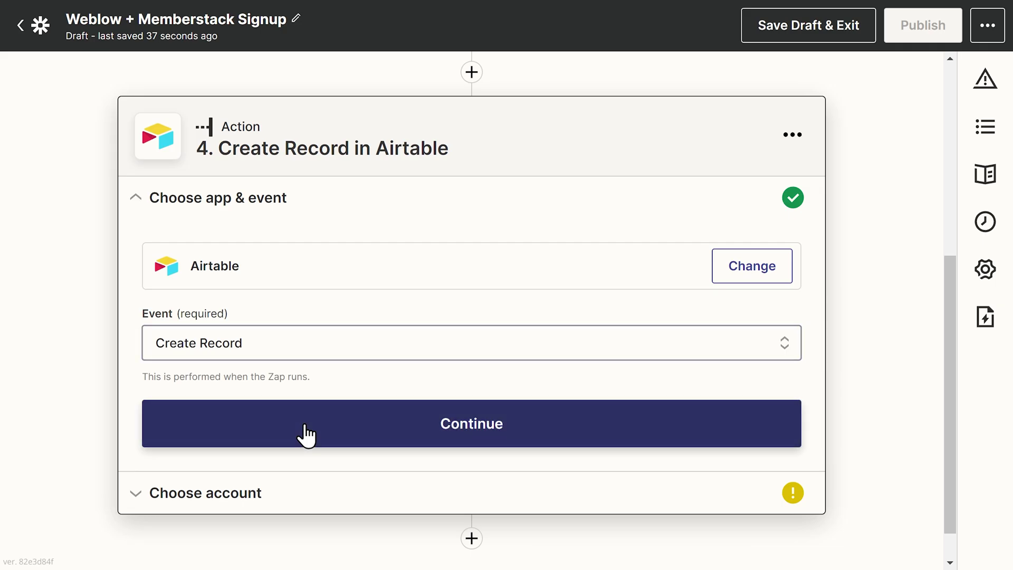
pyautogui.click(306, 433)
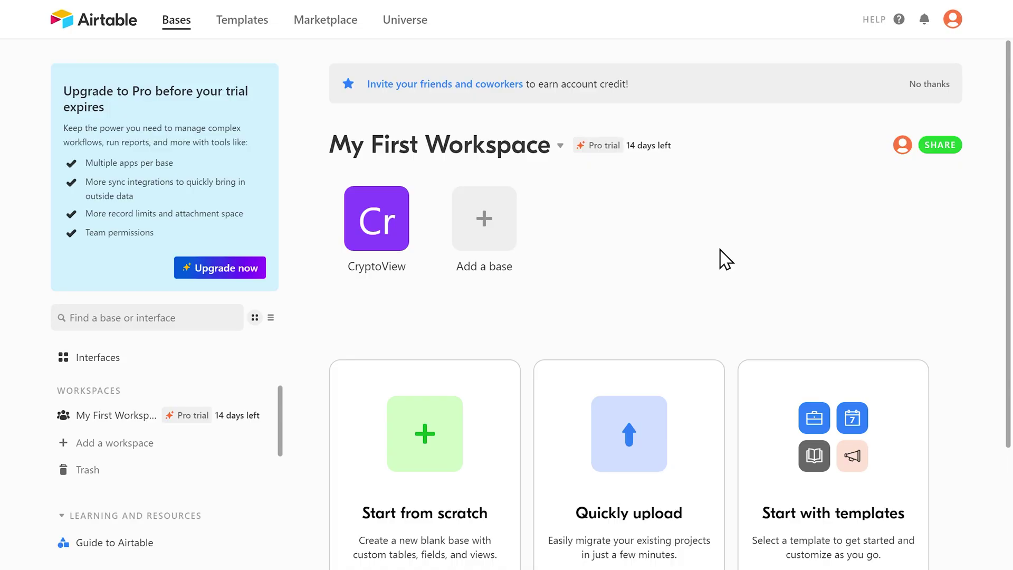
pyautogui.click(949, 19)
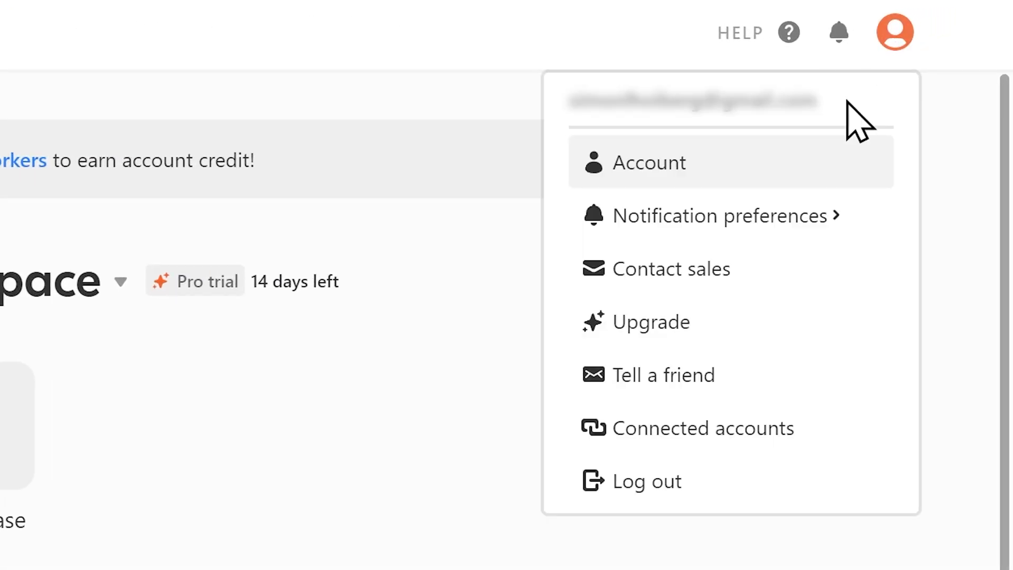
pyautogui.click(819, 171)
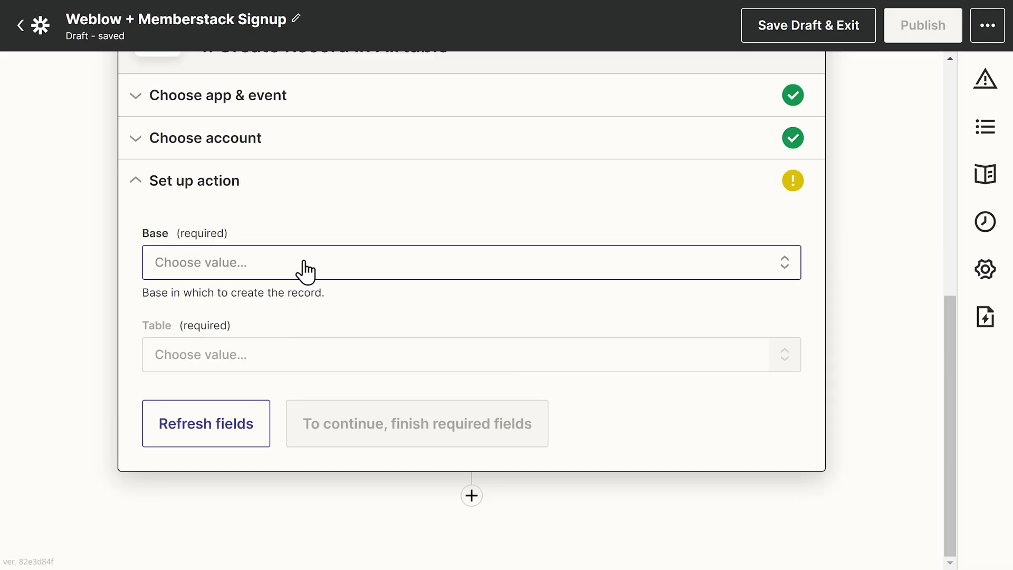
# Select the CryptoView Members base and Members table, and map 1. Email into Email.
pyautogui.click(305, 271)
pyautogui.click(340, 440)
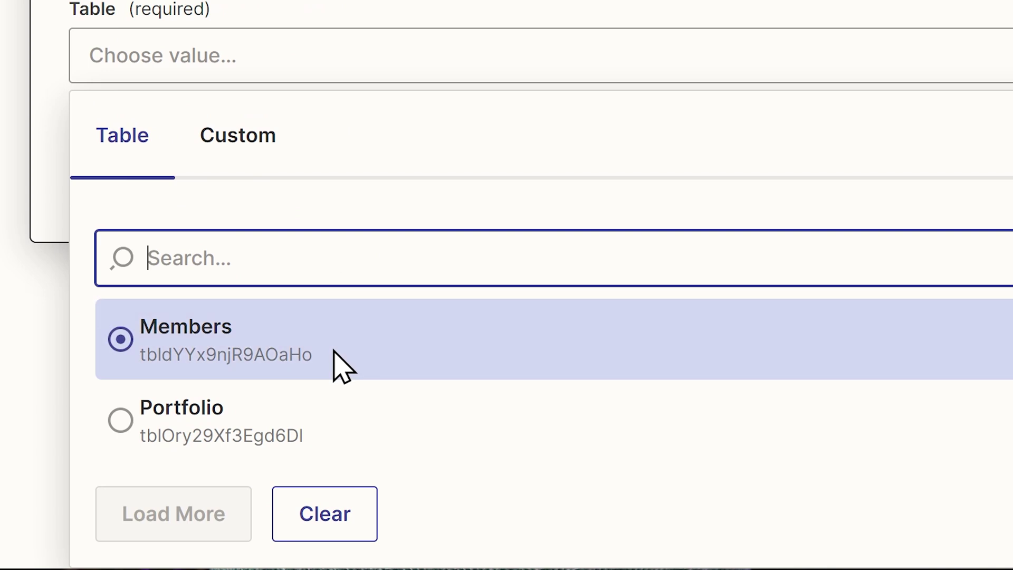
pyautogui.click(317, 440)
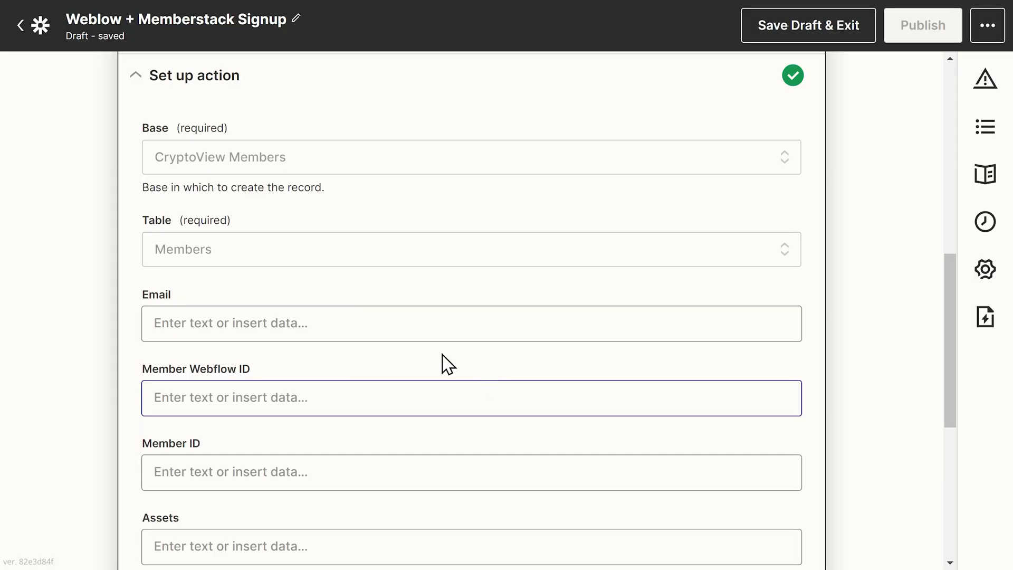
pyautogui.click(322, 320)
pyautogui.click(332, 473)
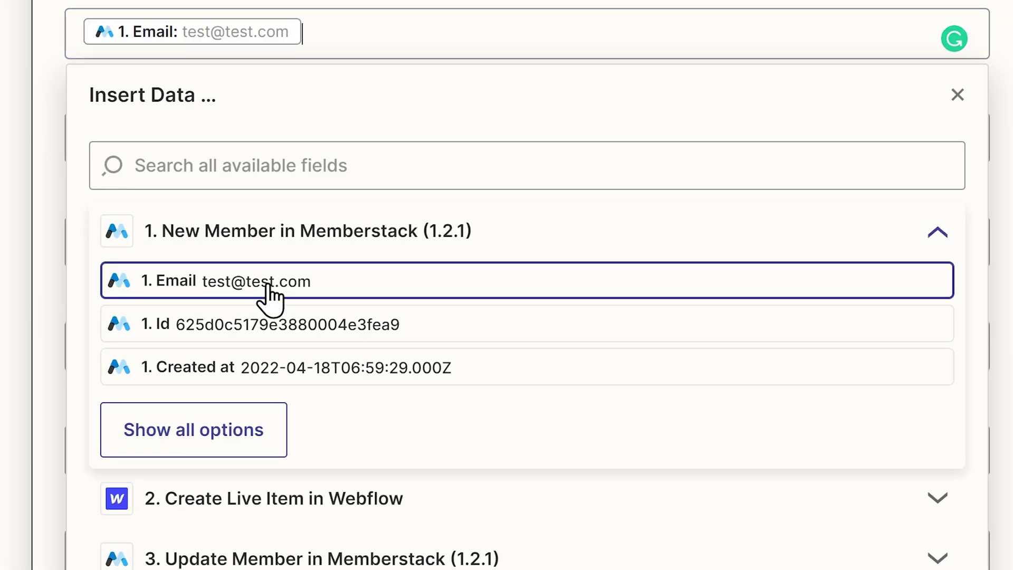
# Map the Webflow item 2. Id into Member Webflow ID and Memberstack 1. Id into Member ID, then continue.
pyautogui.click(348, 232)
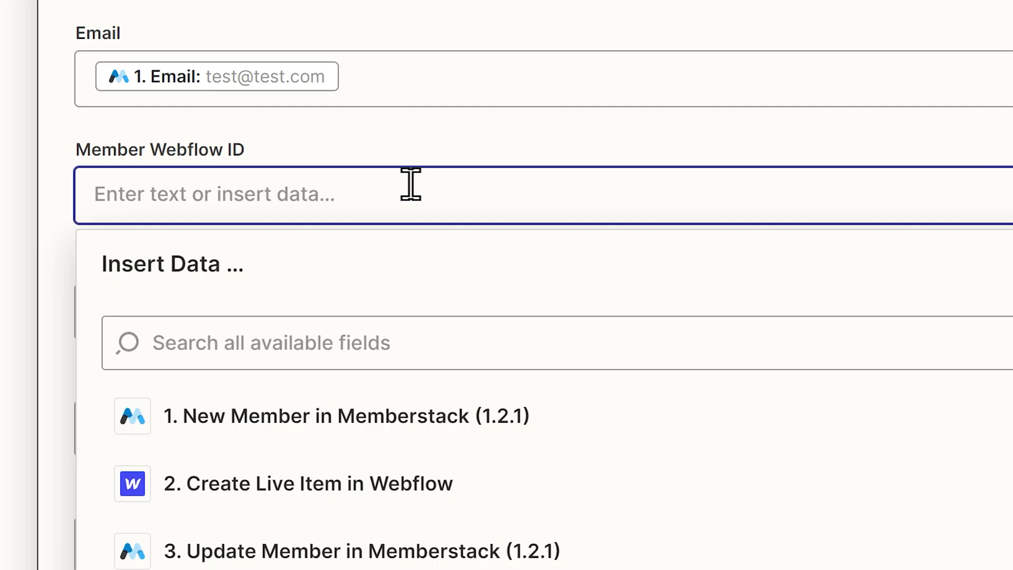
pyautogui.click(377, 477)
pyautogui.click(273, 478)
pyautogui.scroll(-5, 453, 438)
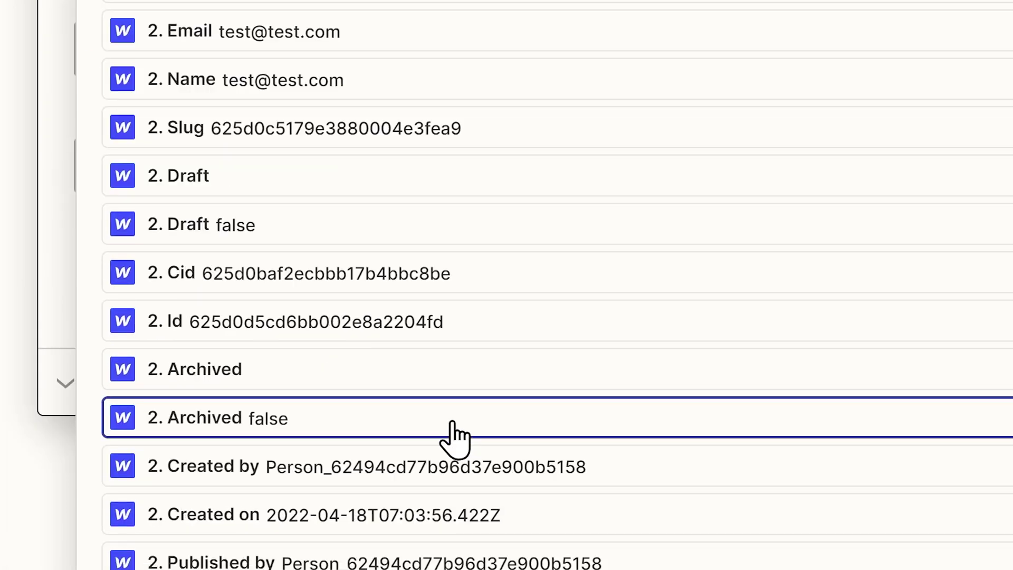
pyautogui.click(363, 338)
pyautogui.click(295, 227)
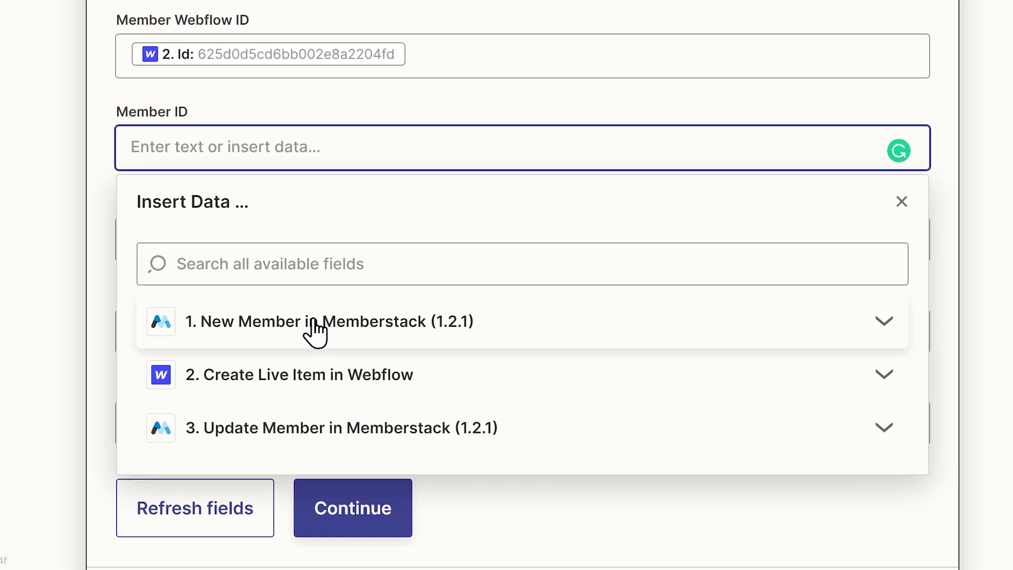
pyautogui.click(303, 367)
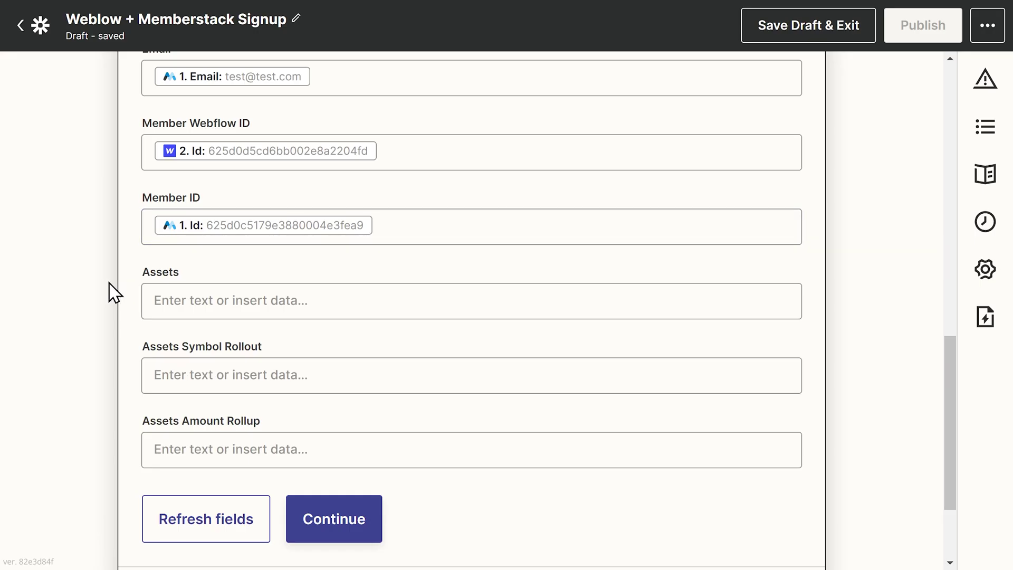
pyautogui.scroll(-3, 112, 293)
pyautogui.click(352, 388)
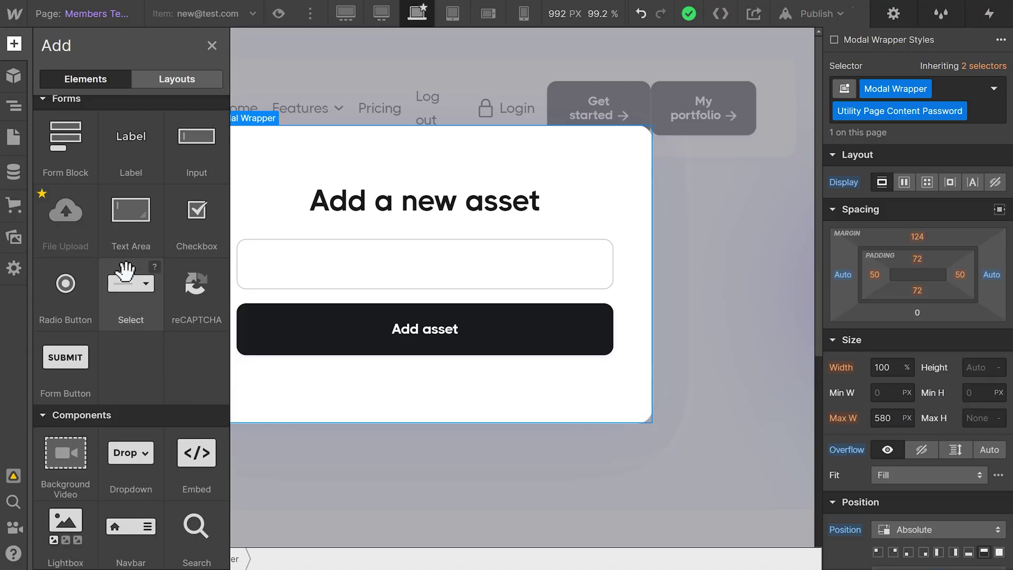
# Add a labelled Asset dropdown with Bitcoin, Ethereum and Litecoin, and make Amount a Number input.
pyautogui.moveTo(125, 288); pyautogui.dragTo(292, 253)
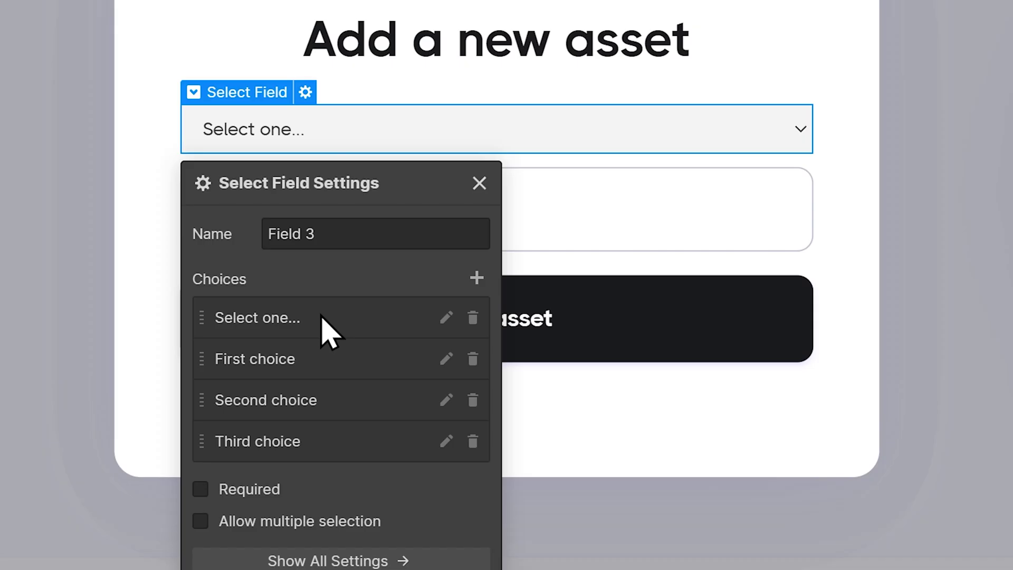
pyautogui.click(321, 371)
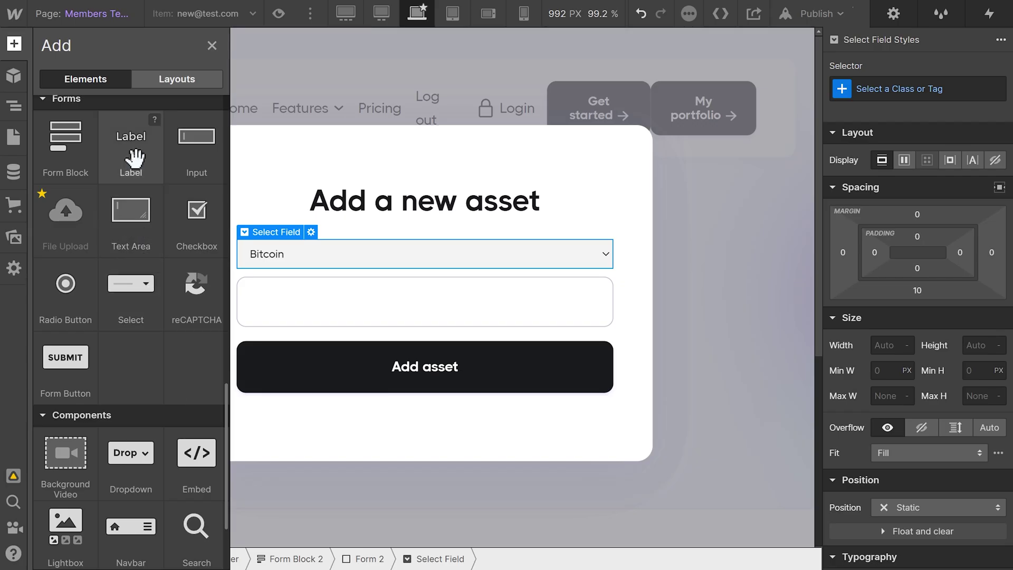
pyautogui.moveTo(136, 157); pyautogui.dragTo(287, 258)
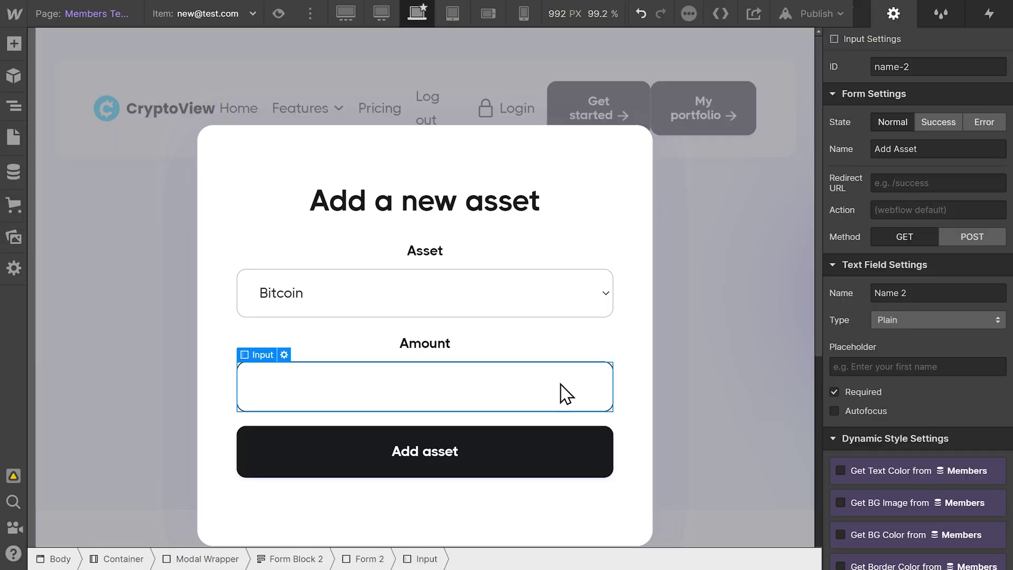
pyautogui.click(960, 318)
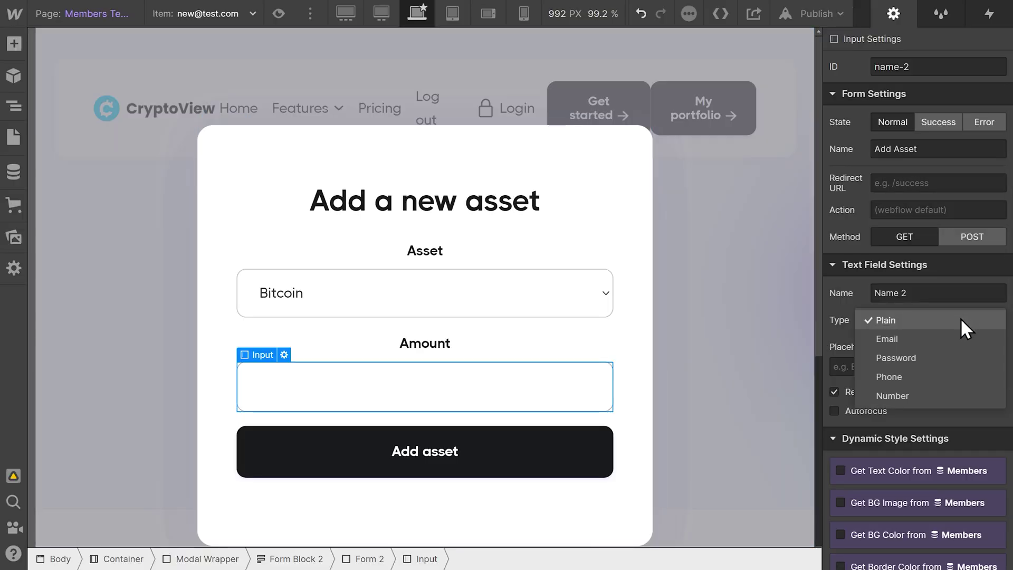
pyautogui.click(944, 392)
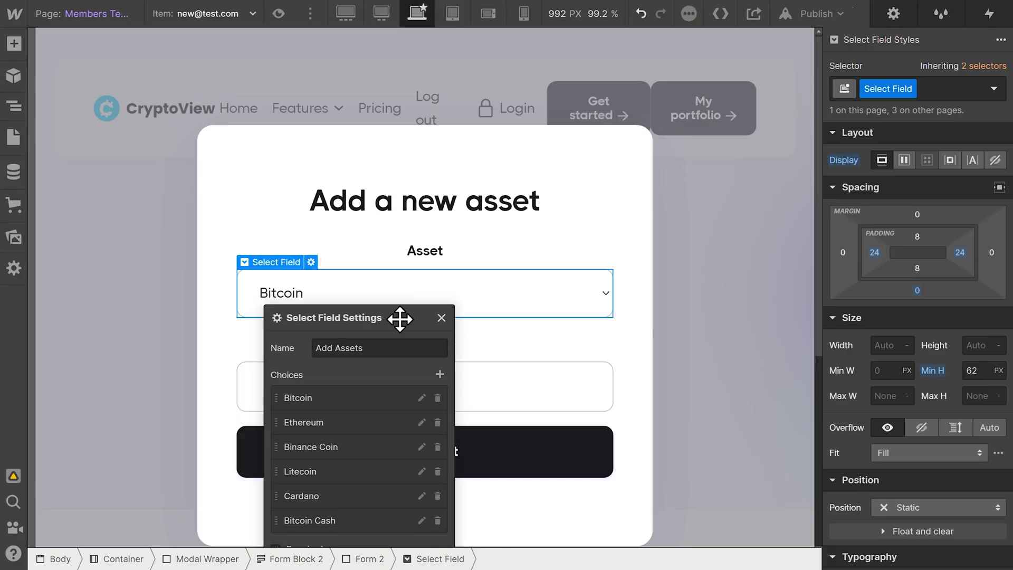
# Move the field settings popup aside to reach the Add panel's components.
pyautogui.moveTo(399, 319); pyautogui.dragTo(545, 206)
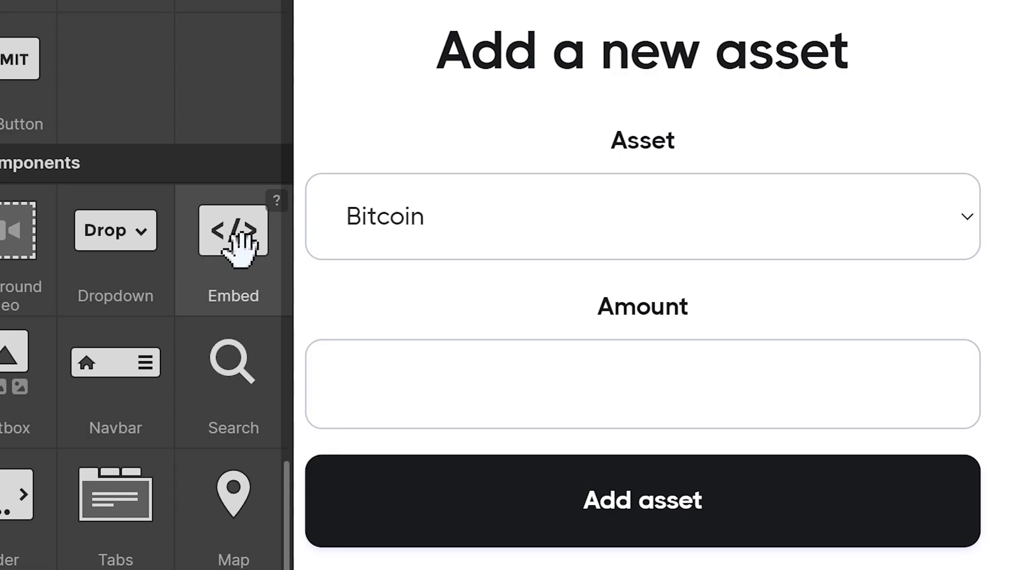
# Drop an HTML Embed below the Asset field and begin typing an <input> tag in its code editor.
pyautogui.moveTo(199, 309); pyautogui.dragTo(315, 324)
pyautogui.moveTo(533, 422); pyautogui.dragTo(532, 422)
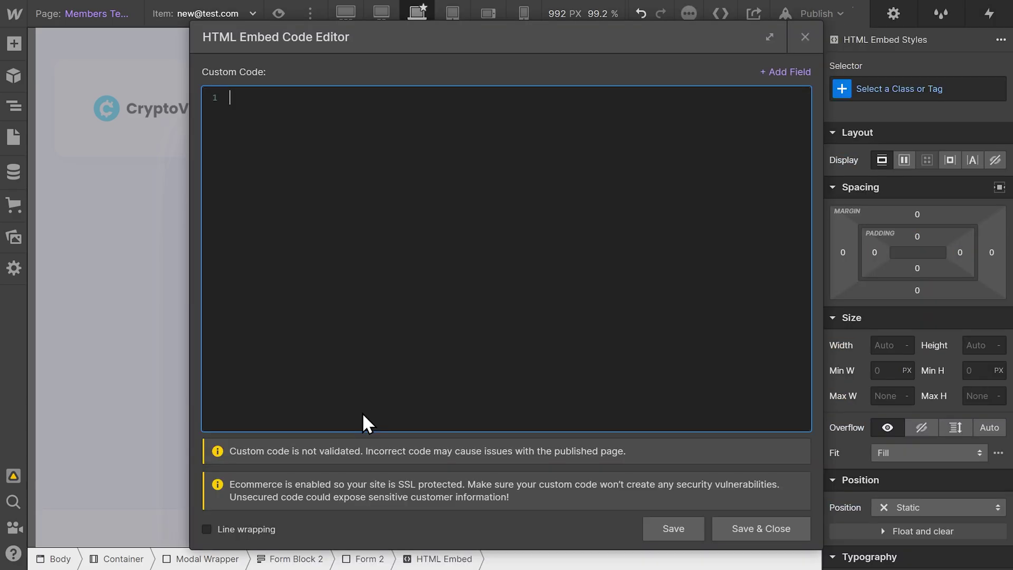
pyautogui.write('<input typ')
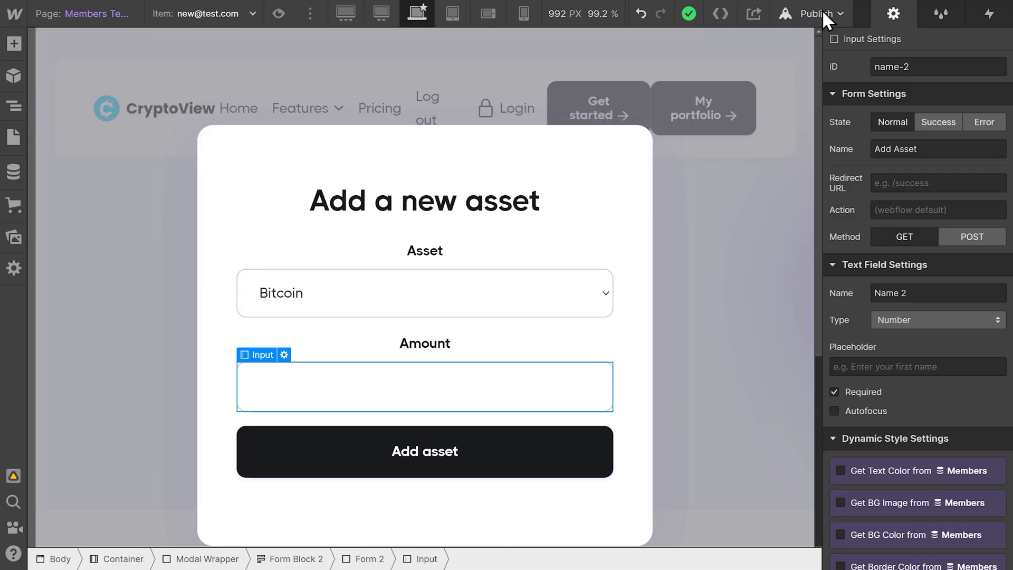
# Publish the Webflow site, then create an empty Airtable table named Portfolio.
pyautogui.click(817, 13)
pyautogui.click(755, 242)
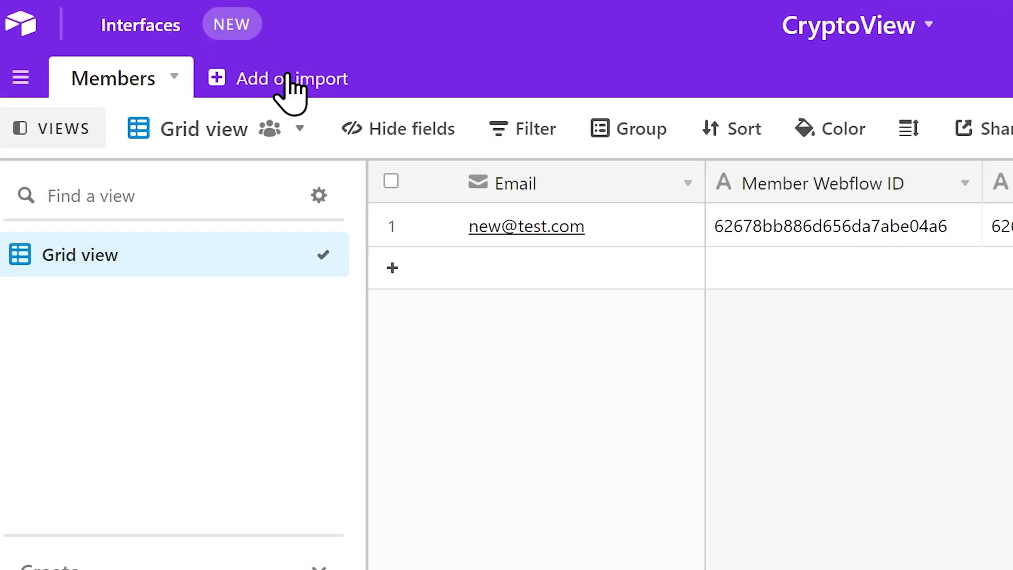
pyautogui.click(174, 51)
pyautogui.click(225, 86)
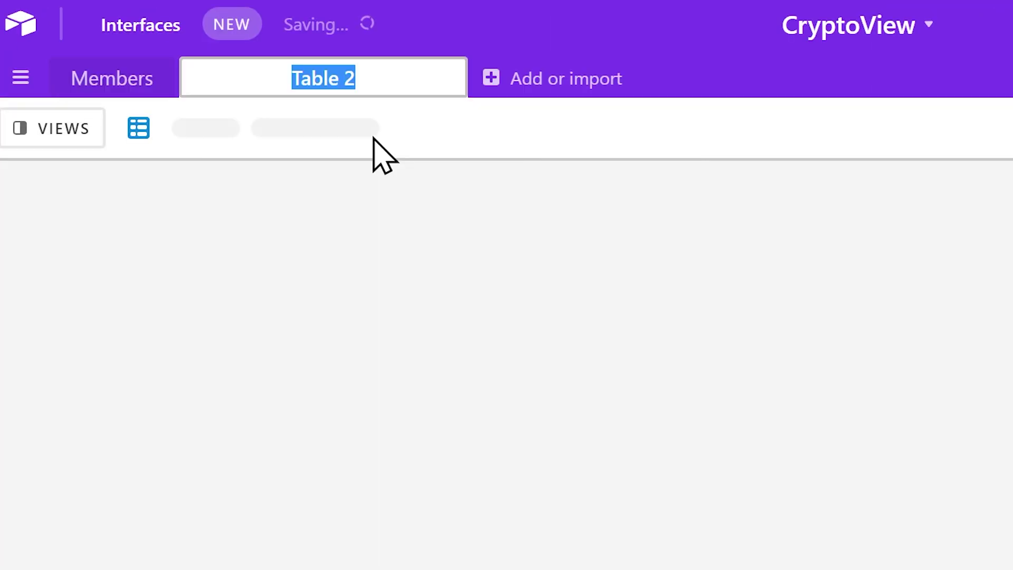
pyautogui.write('Portfolio')
pyautogui.press('Return')
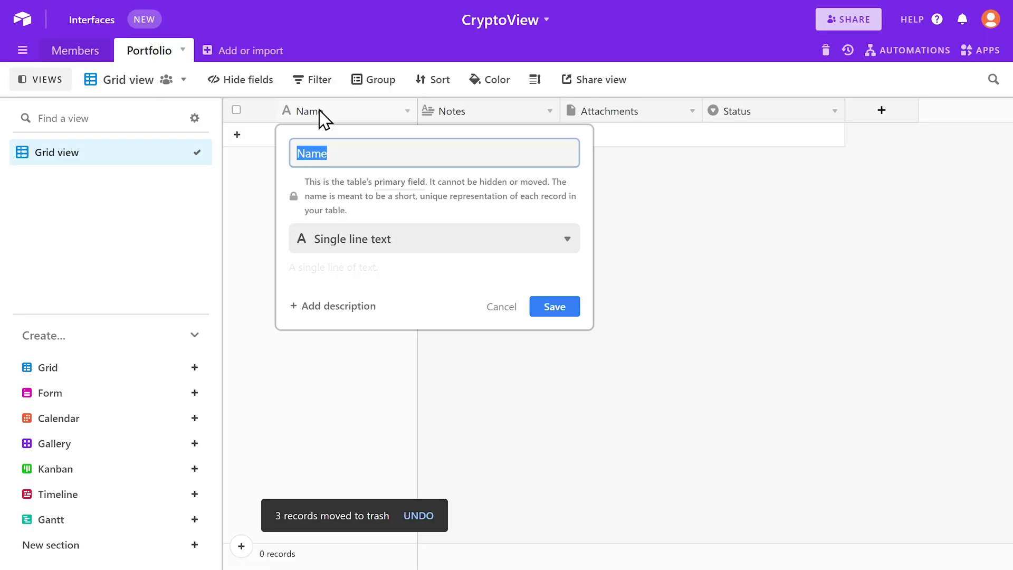
# Rename the primary field to Symbol and turn Notes into a single line text Crypto Name field.
pyautogui.write('Symbol')
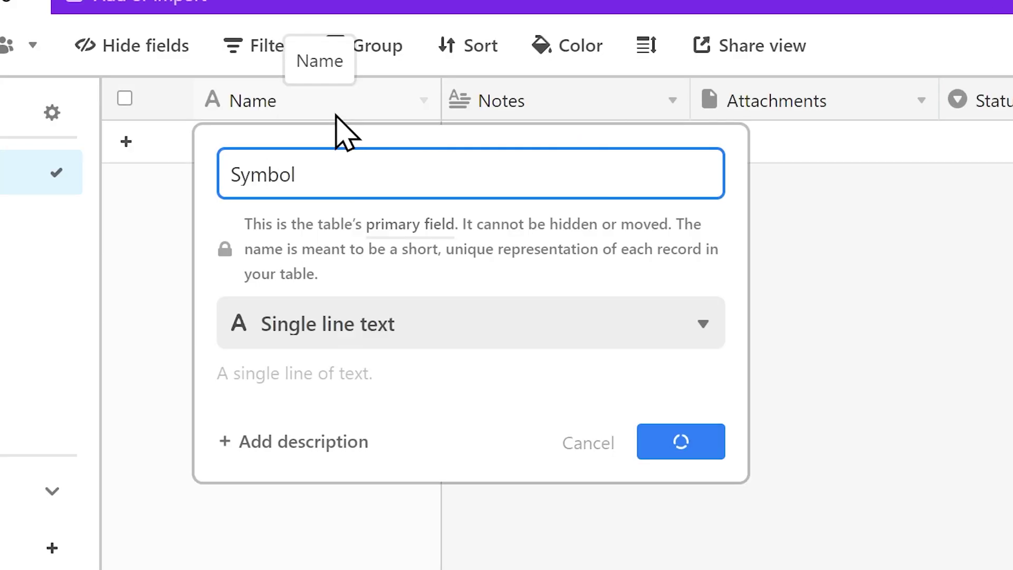
pyautogui.press('Return')
pyautogui.doubleClick(520, 114)
pyautogui.write('Crypto Name')
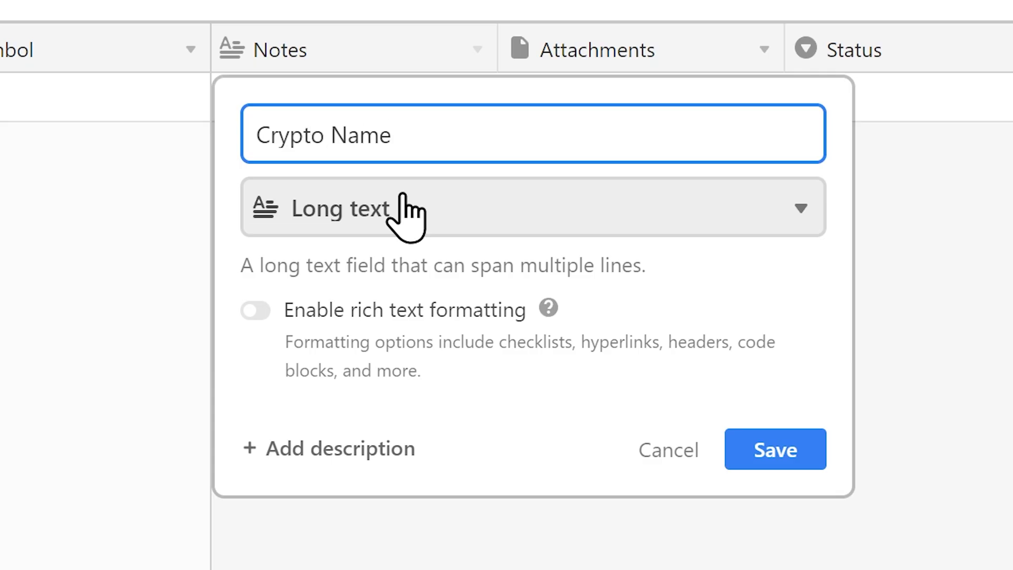
pyautogui.click(403, 211)
pyautogui.click(431, 328)
pyautogui.click(793, 454)
# Turn Attachments into an Amount Number field with 1.0000000 precision.
pyautogui.doubleClick(580, 55)
pyautogui.write('Amount')
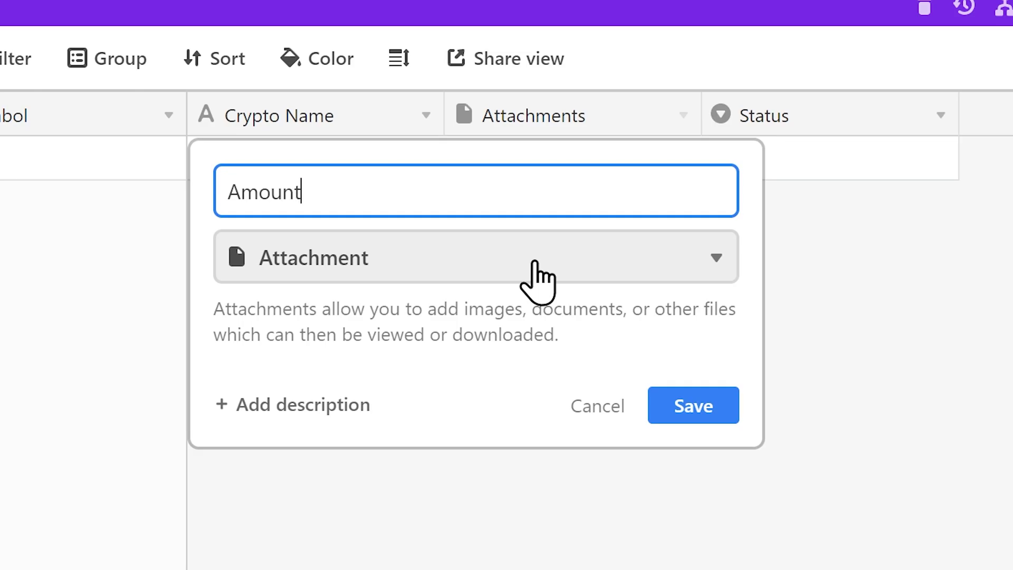
pyautogui.click(535, 263)
pyautogui.scroll(-5, 454, 335)
pyautogui.click(419, 348)
pyautogui.click(475, 477)
pyautogui.click(620, 569)
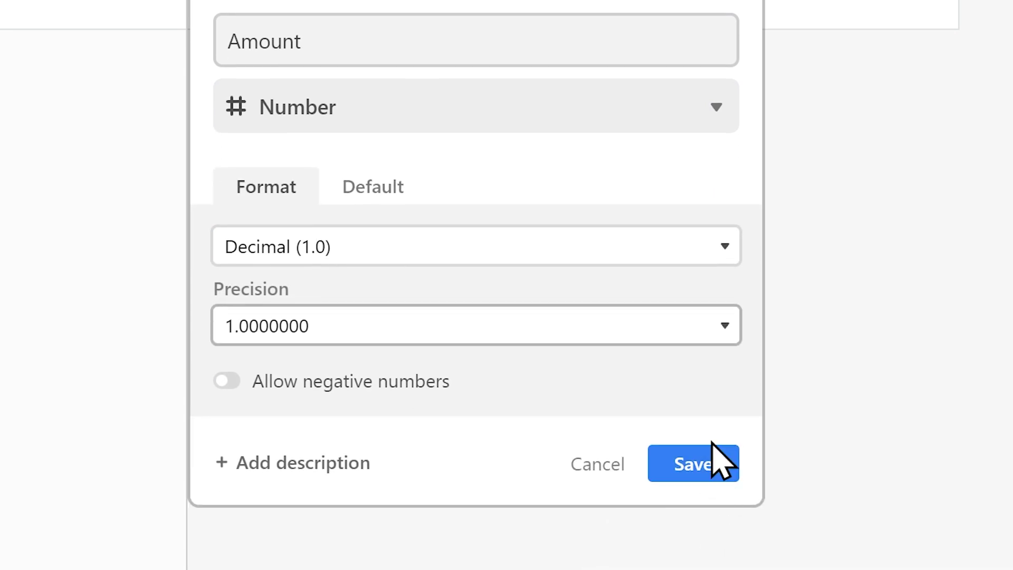
pyautogui.click(709, 461)
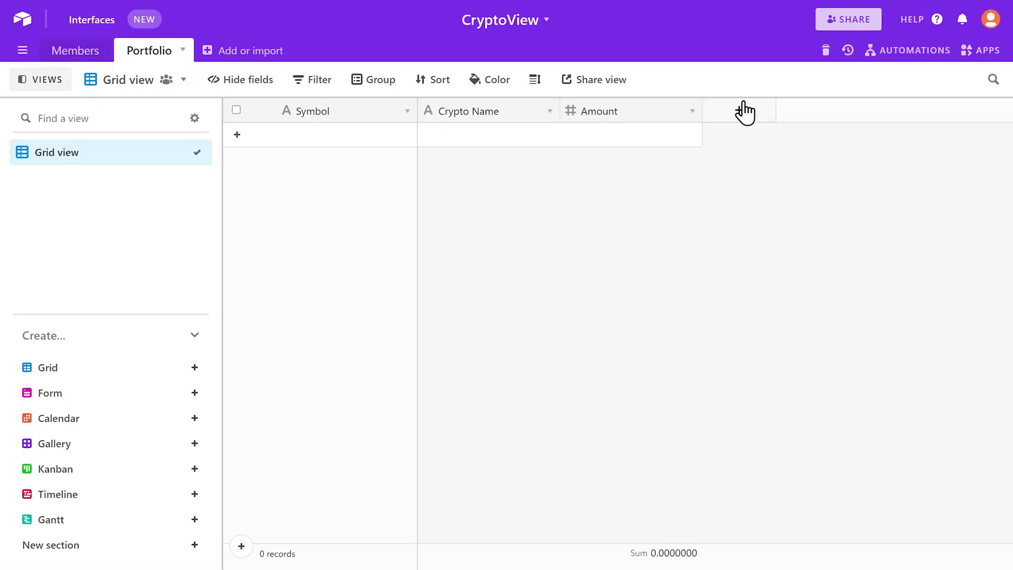
# Add a single line text field named Member Reference to Portfolio.
pyautogui.click(744, 112)
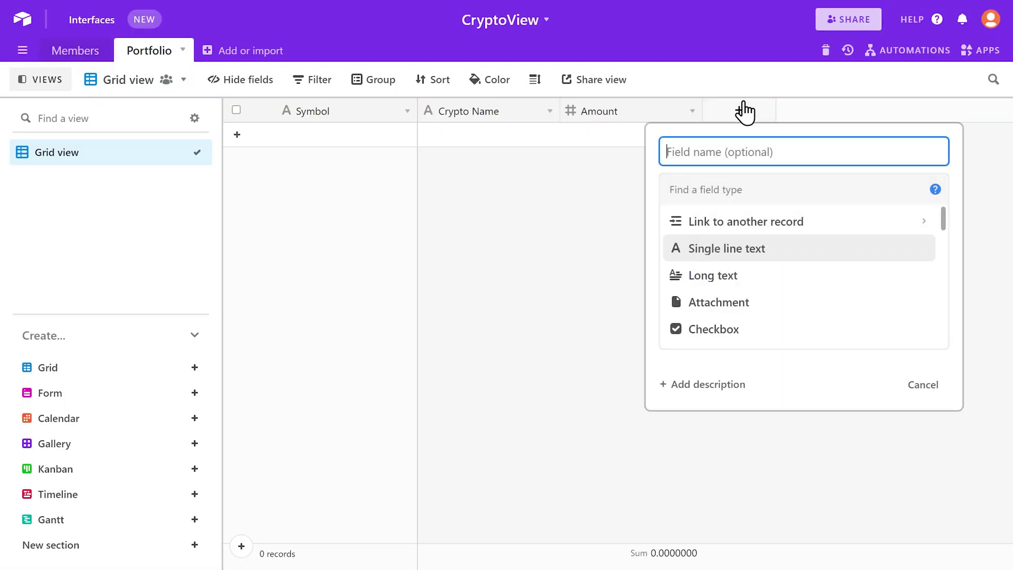
pyautogui.write('Member Reference')
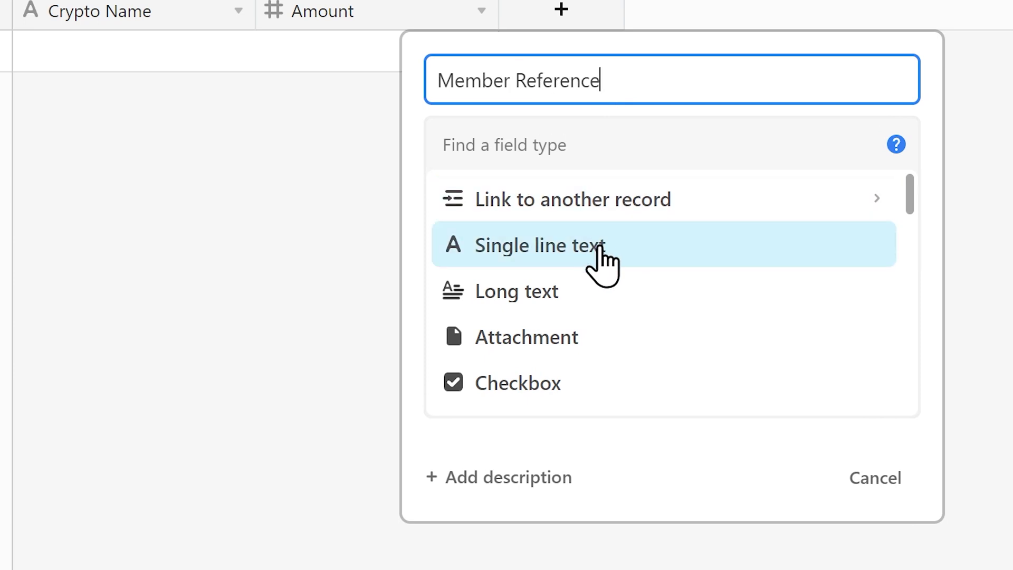
pyautogui.click(597, 245)
pyautogui.click(870, 359)
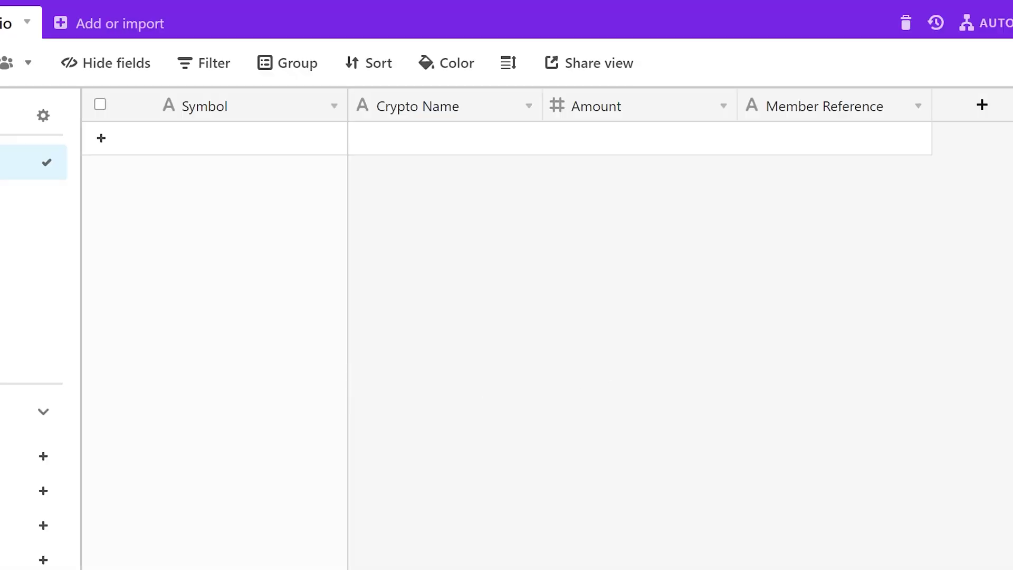
# Add an Assets field to the Members table that links to Portfolio records.
pyautogui.click(149, 103)
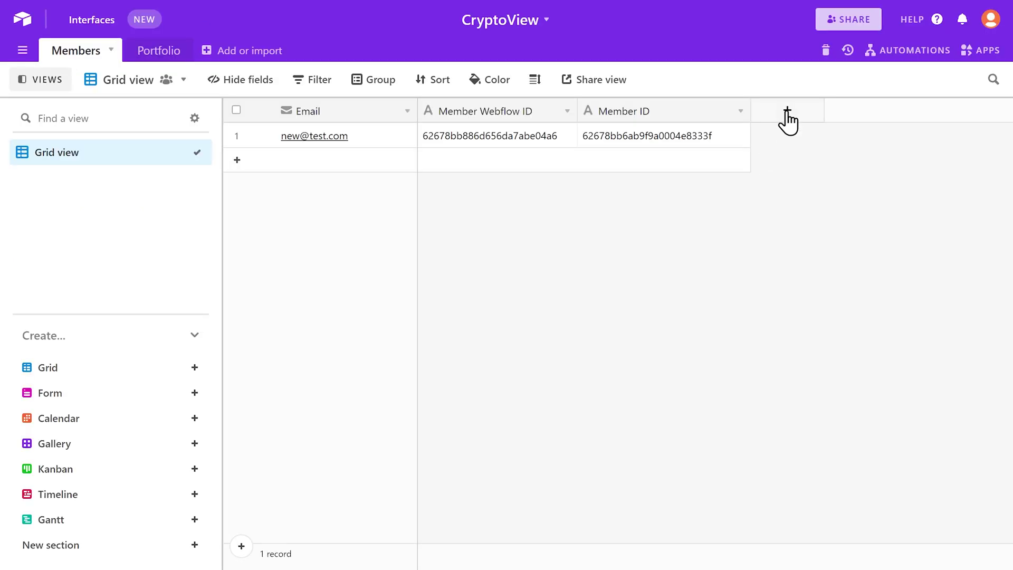
pyautogui.click(787, 113)
pyautogui.write('Assets')
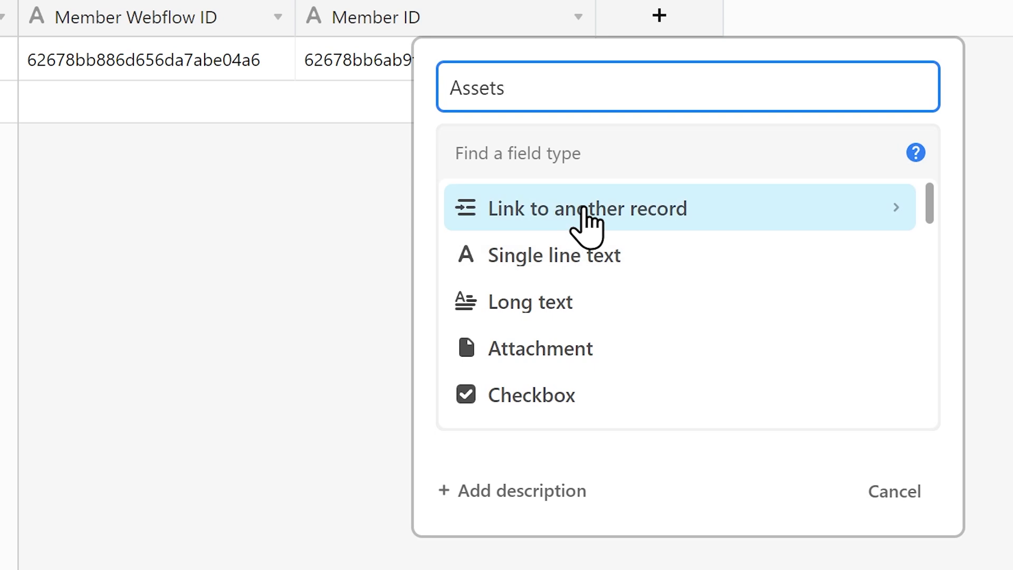
pyautogui.click(583, 209)
pyautogui.click(559, 258)
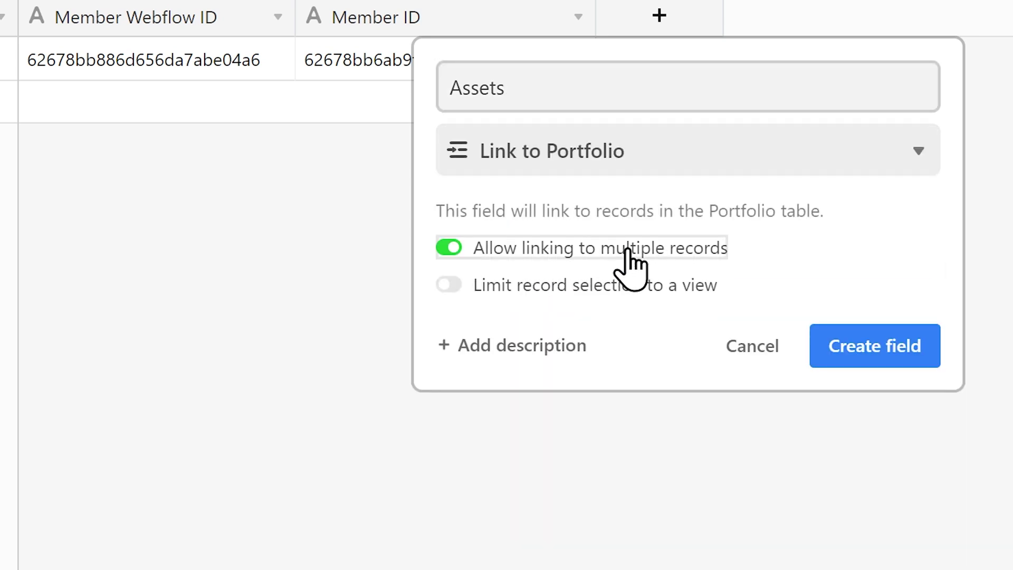
pyautogui.click(879, 359)
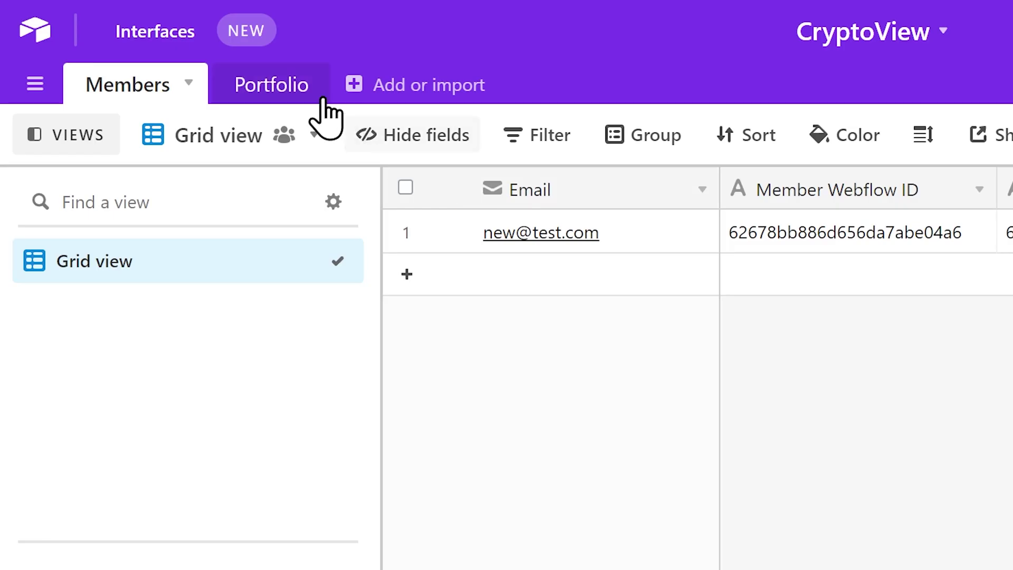
pyautogui.click(170, 47)
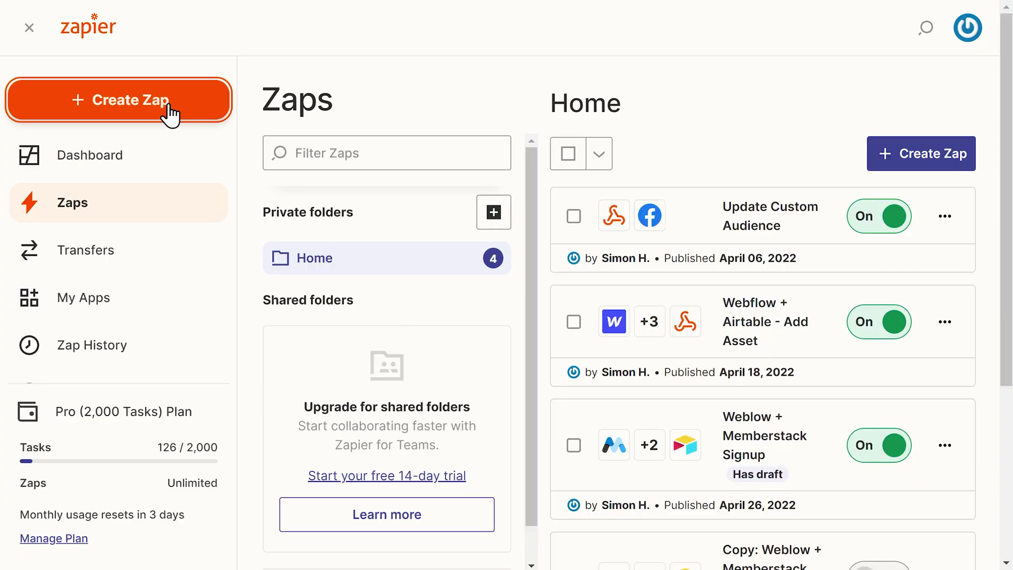
# Create a zap named Webflow + Airtable - Add Asset with a Webflow Form Submission trigger.
pyautogui.click(170, 112)
pyautogui.write('Add Asset')
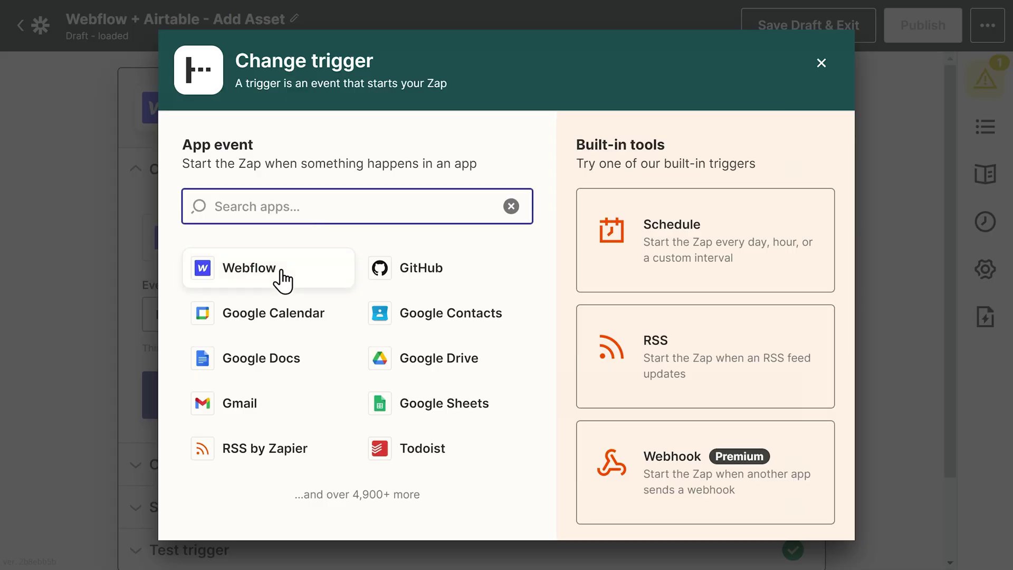
pyautogui.click(283, 279)
pyautogui.click(320, 302)
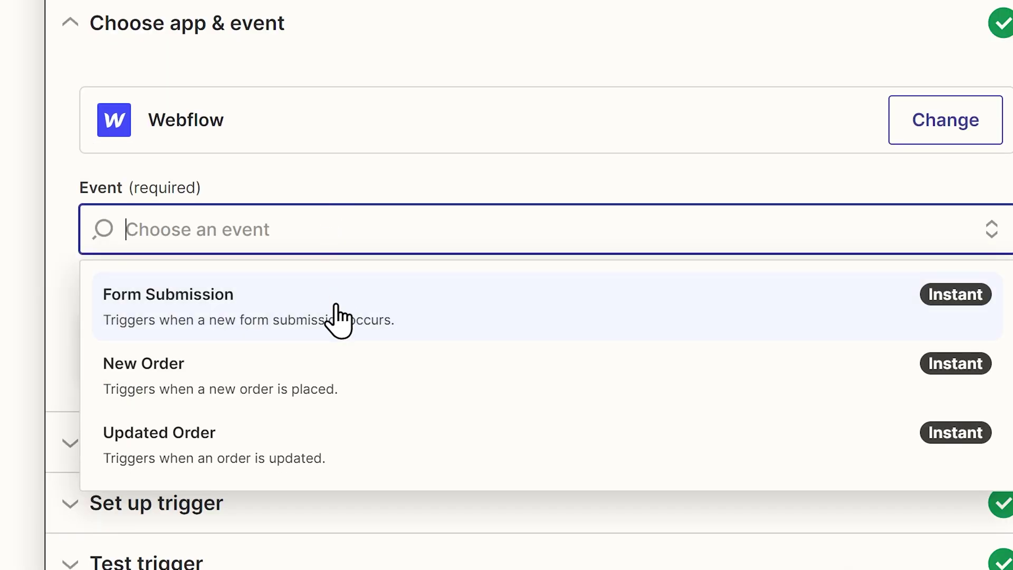
pyautogui.click(338, 319)
pyautogui.click(340, 327)
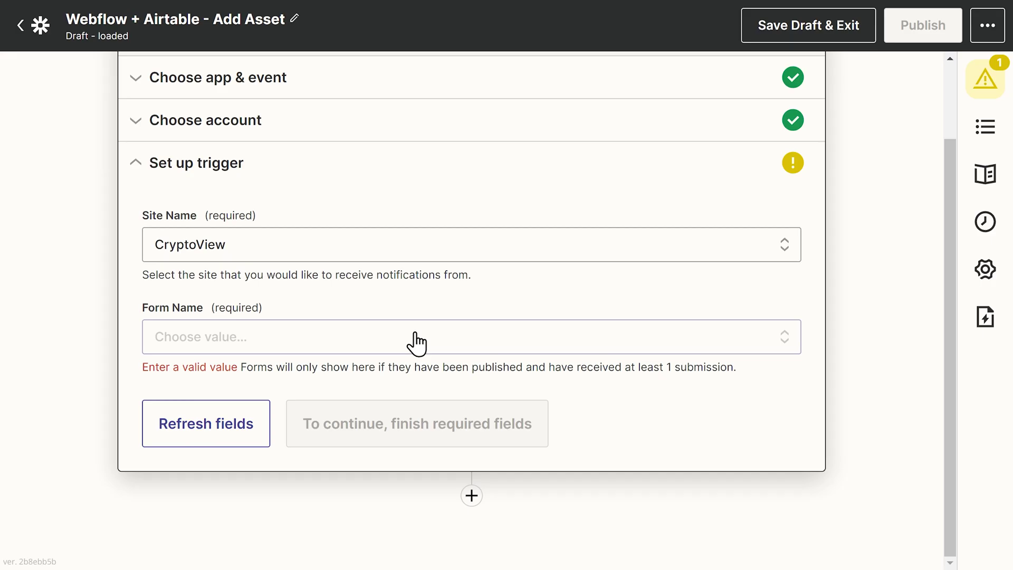
# Set the trigger form to Add Asset and choose Airtable for the action step.
pyautogui.click(416, 340)
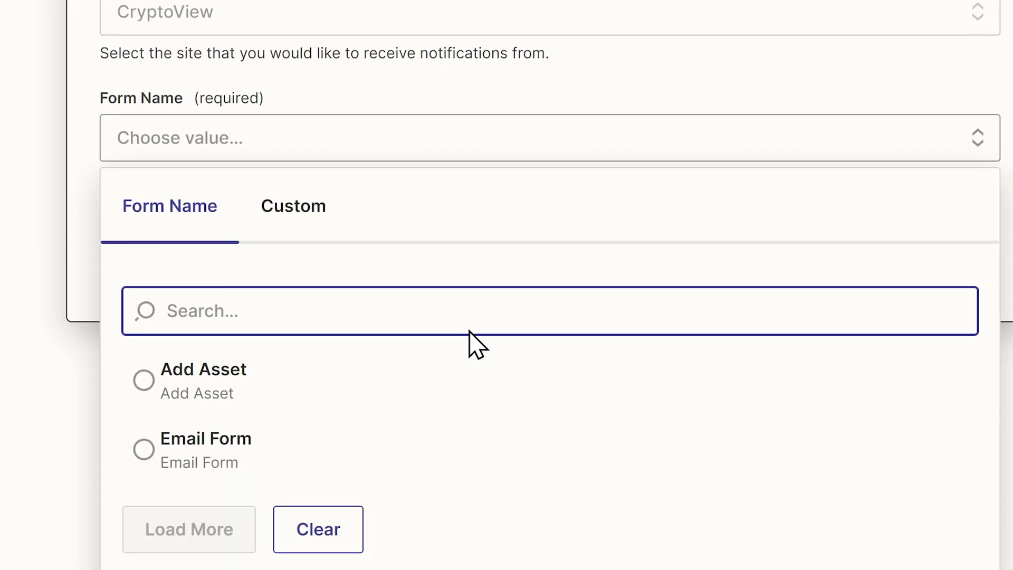
pyautogui.click(337, 375)
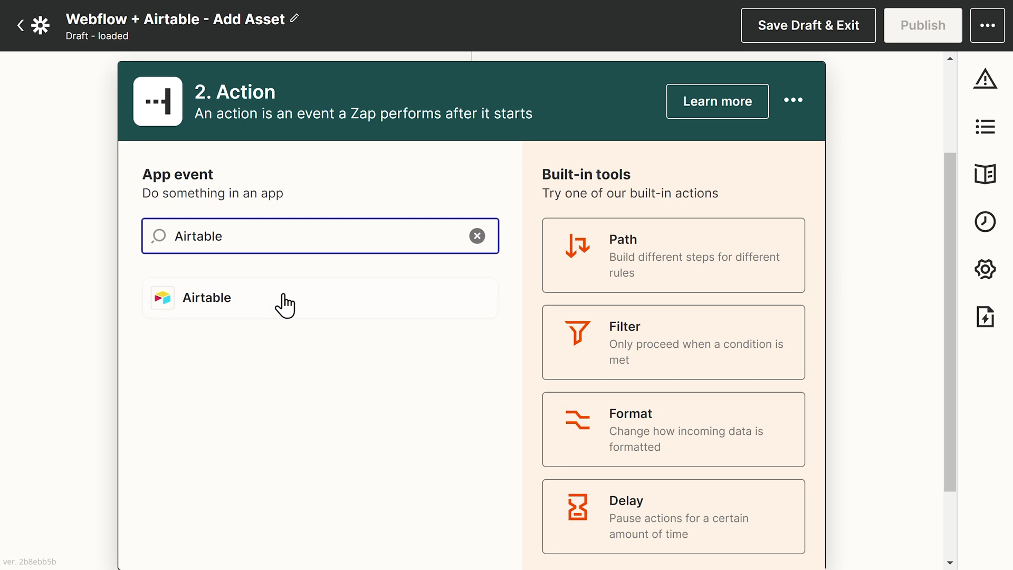
pyautogui.click(284, 298)
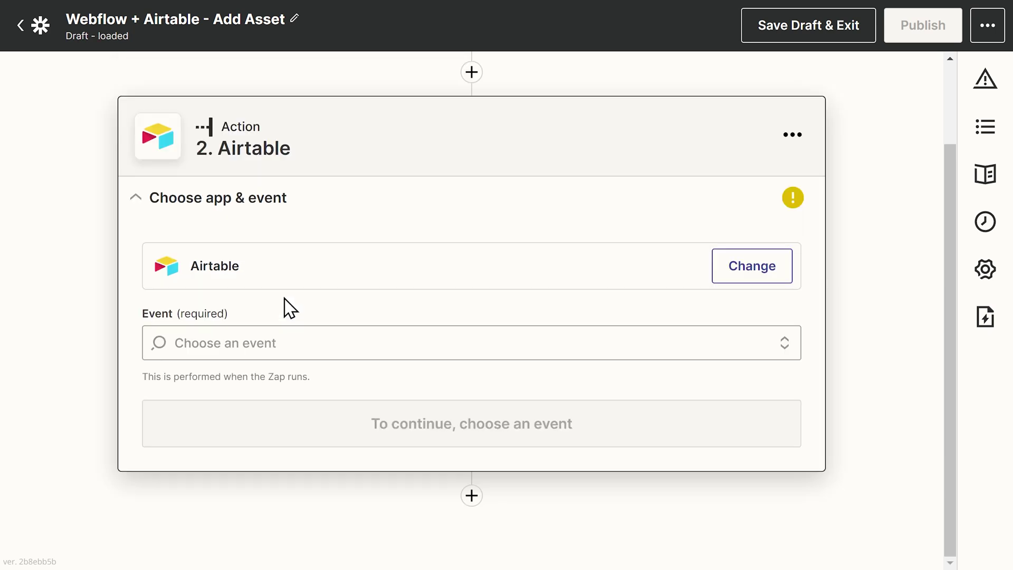
# Make the Airtable step a Find Record search in the CryptoView Members base's Members table.
pyautogui.click(396, 342)
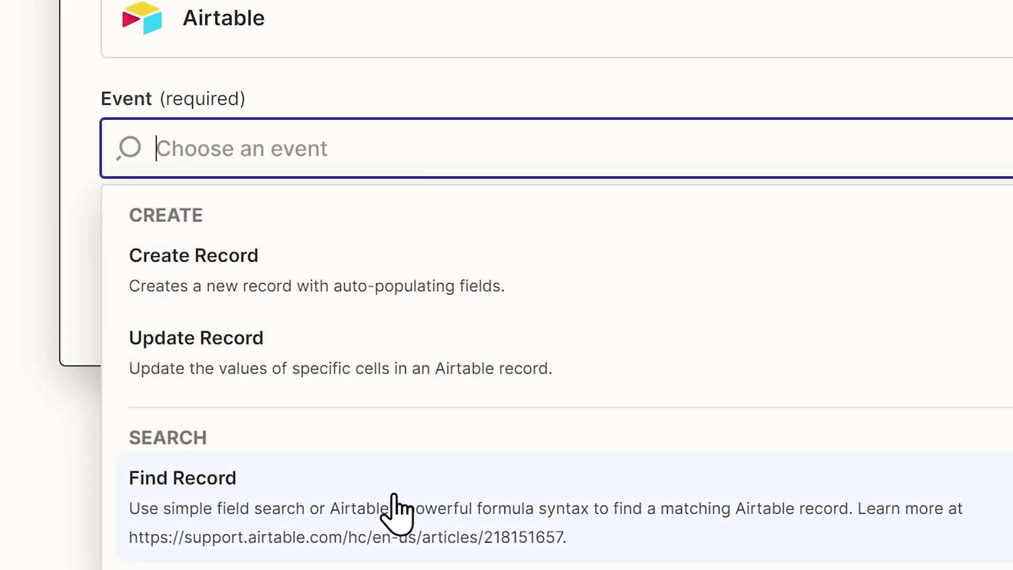
pyautogui.click(395, 508)
pyautogui.click(306, 227)
pyautogui.click(430, 364)
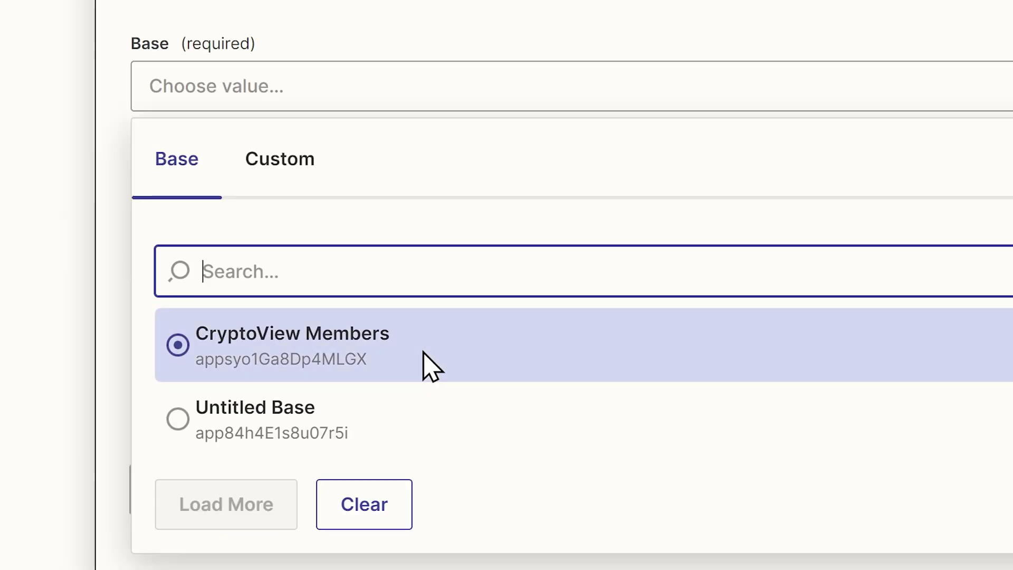
pyautogui.click(277, 219)
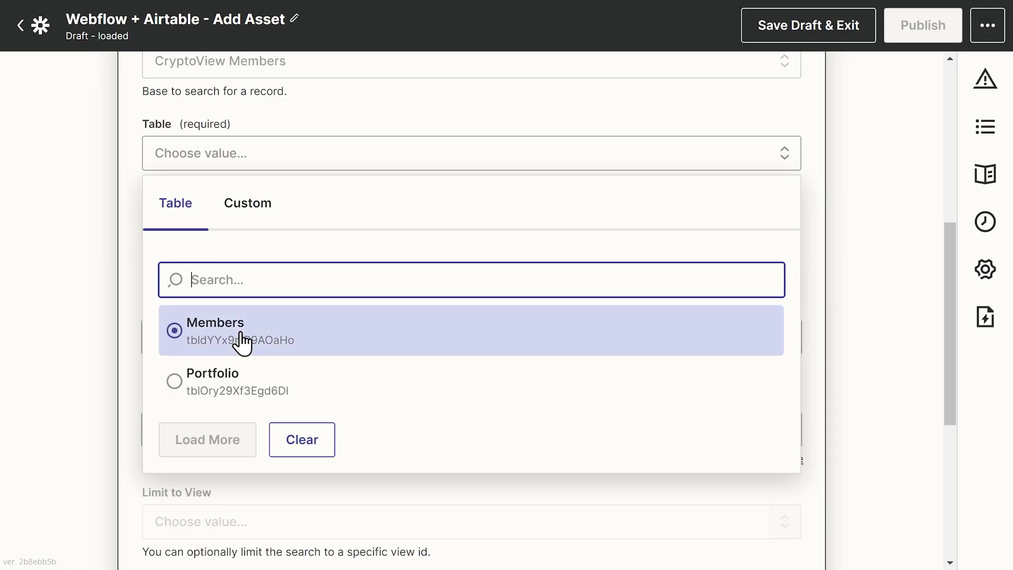
pyautogui.click(243, 340)
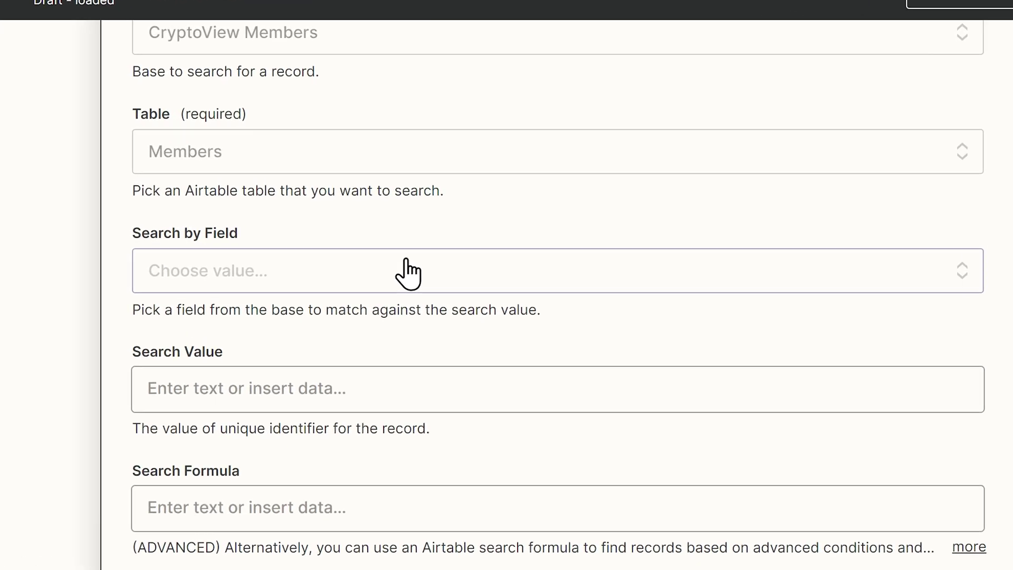
# Search by Member Webflow ID using the submitted webflow member id, then add another Airtable step.
pyautogui.click(404, 272)
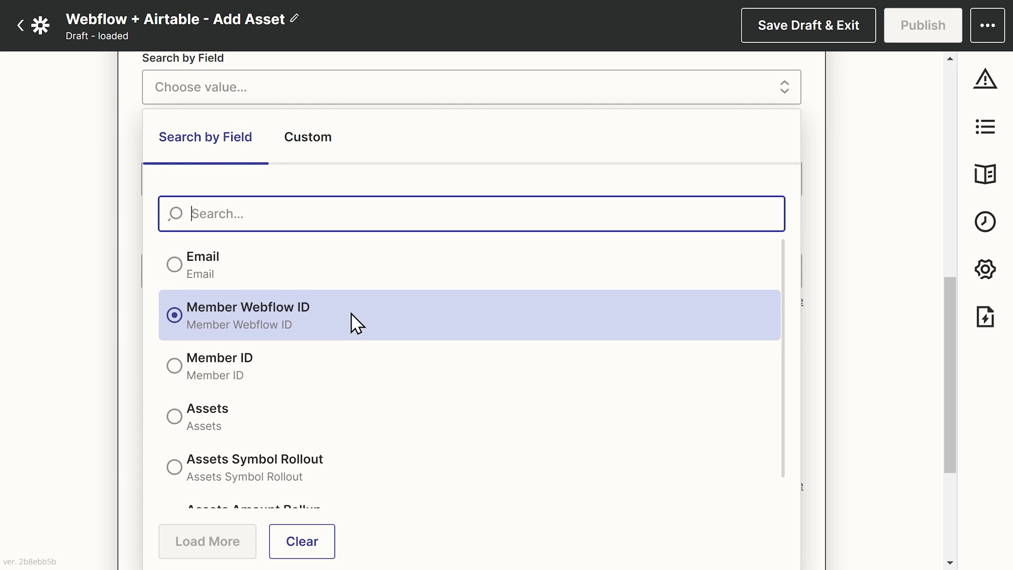
pyautogui.click(352, 314)
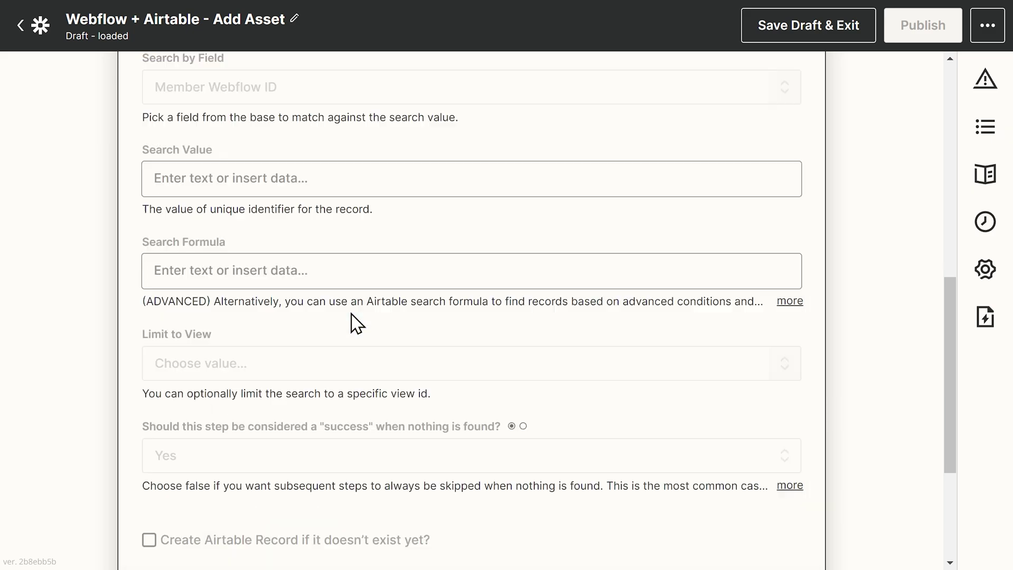
pyautogui.click(337, 173)
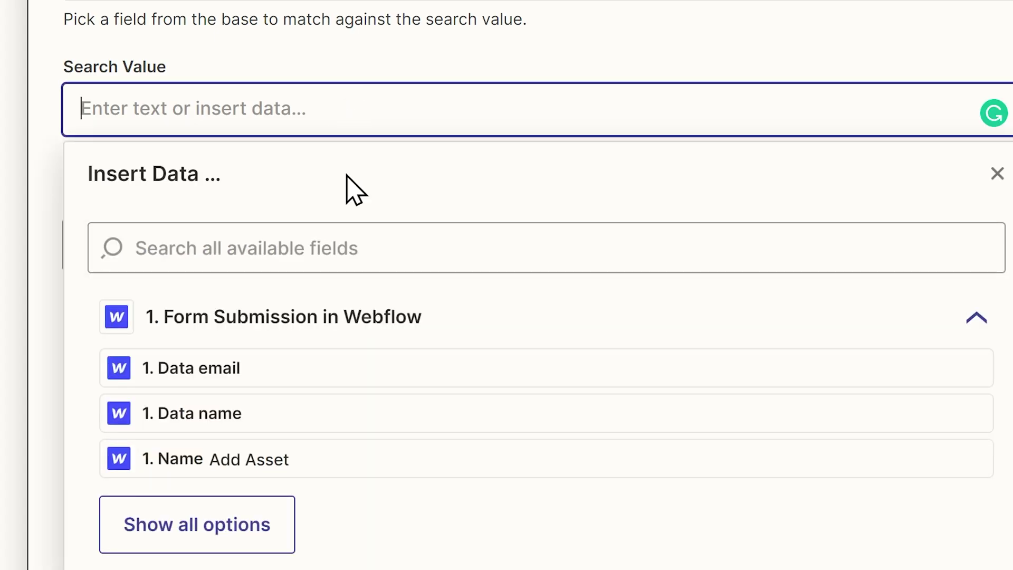
pyautogui.click(275, 523)
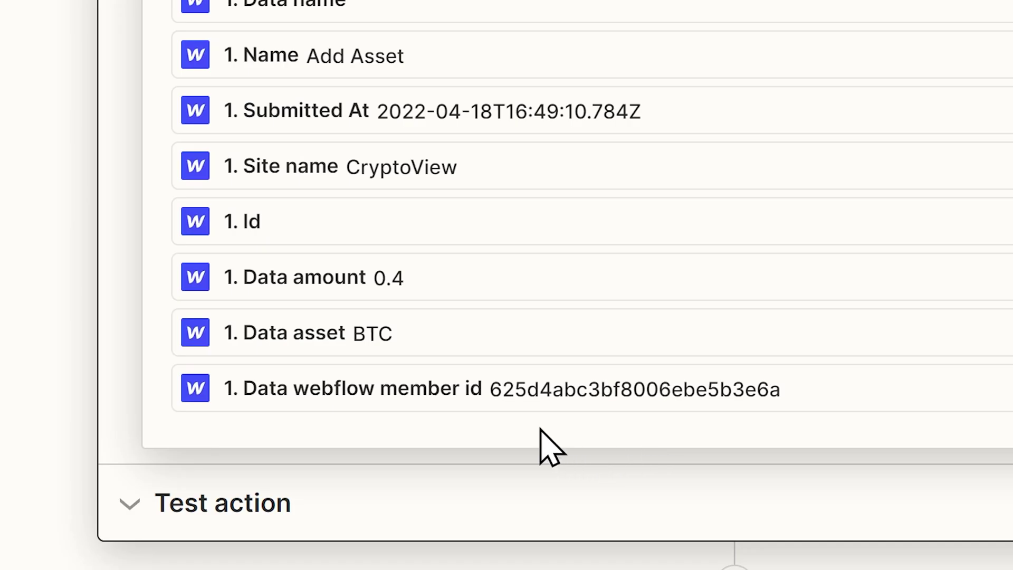
pyautogui.click(493, 402)
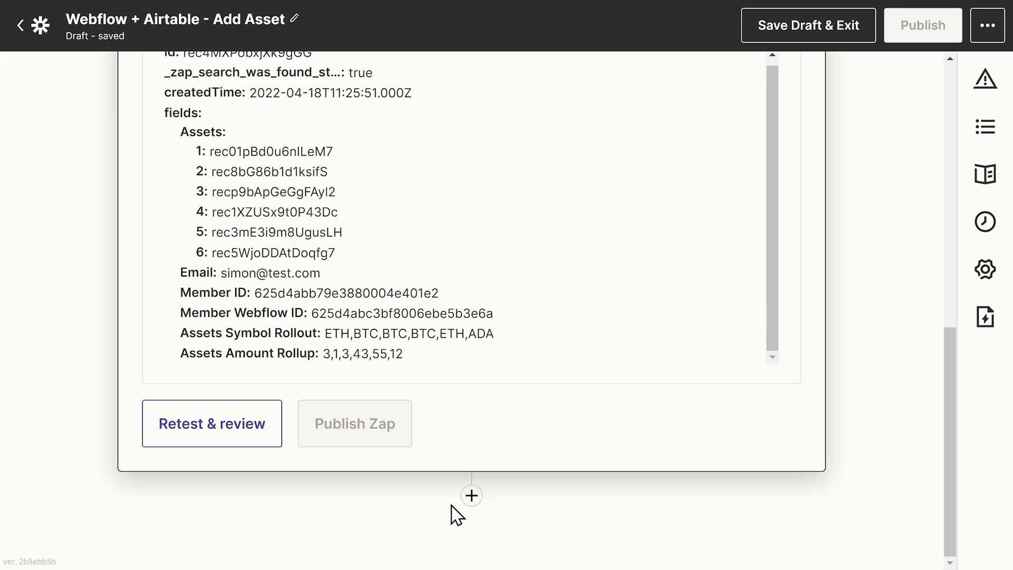
pyautogui.click(473, 499)
pyautogui.click(248, 296)
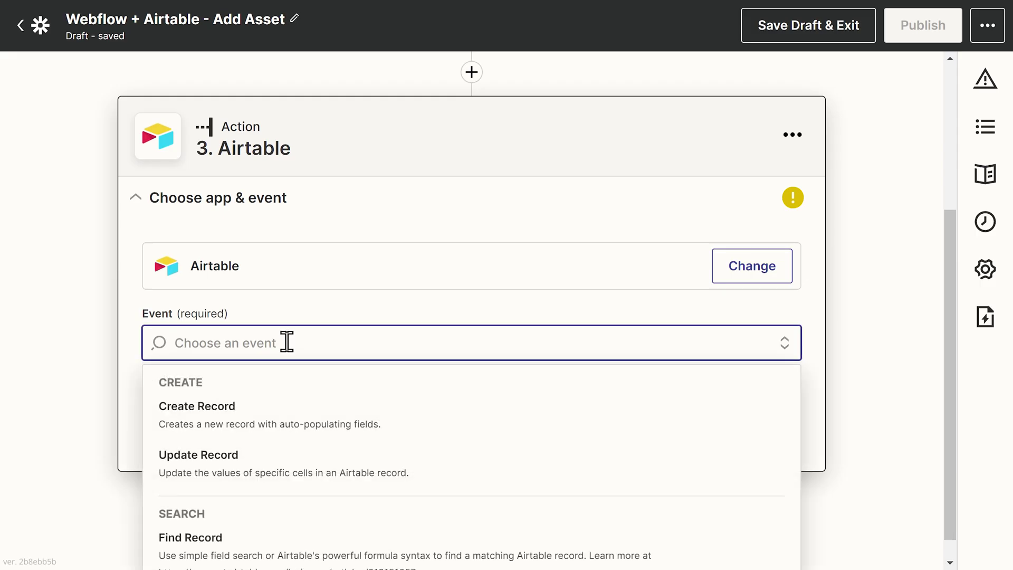
# Set the new Airtable step to Create Record in the Portfolio table.
pyautogui.click(275, 404)
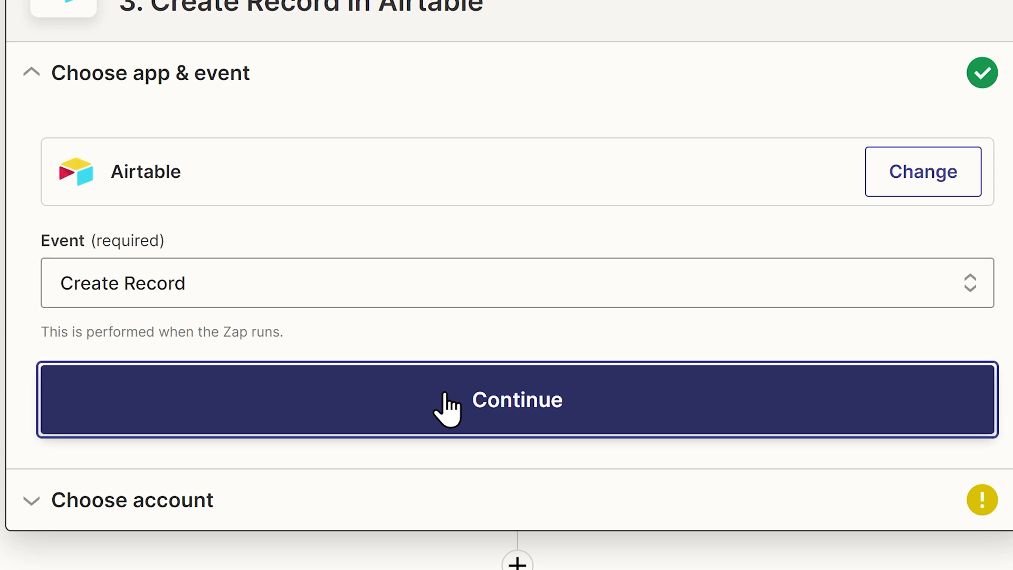
pyautogui.click(443, 396)
pyautogui.click(320, 364)
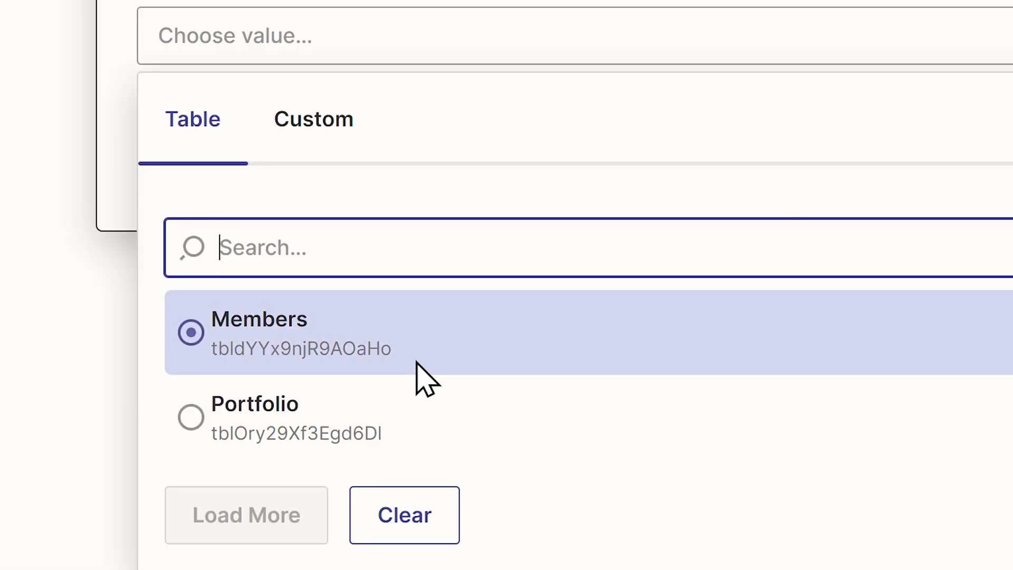
pyautogui.click(411, 420)
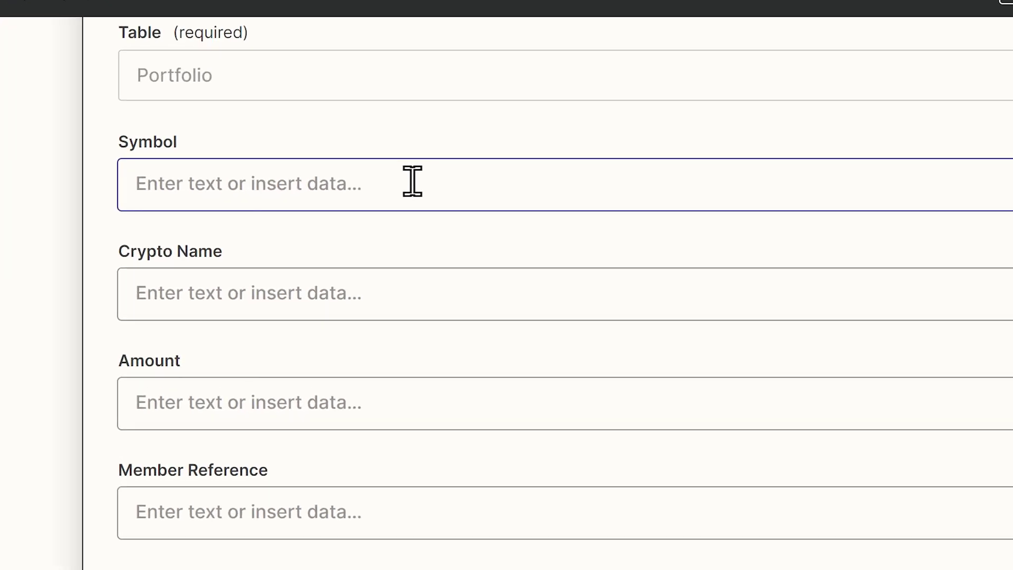
# Fill both Symbol and Crypto Name with the form submission's asset value.
pyautogui.click(412, 181)
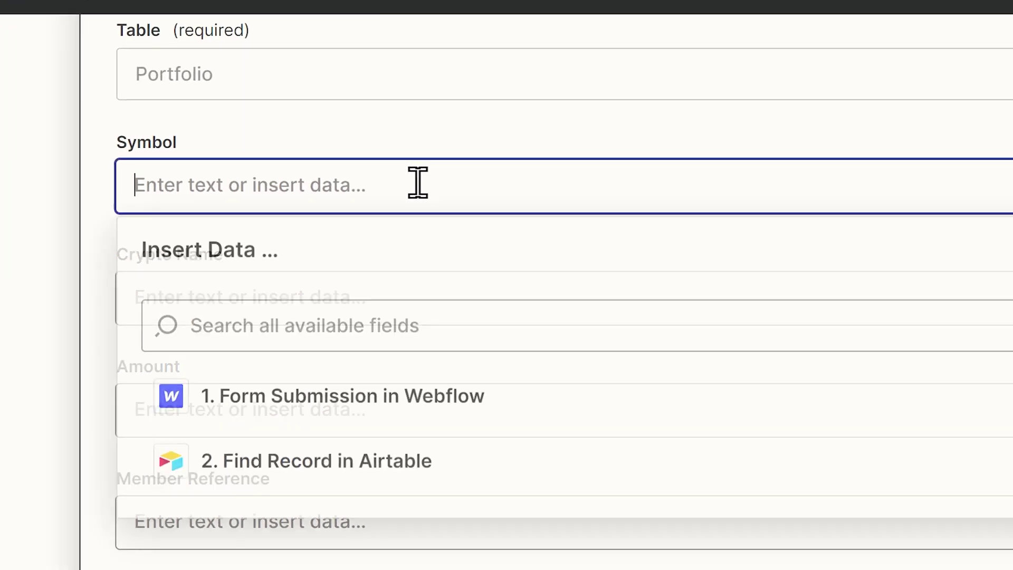
pyautogui.click(415, 398)
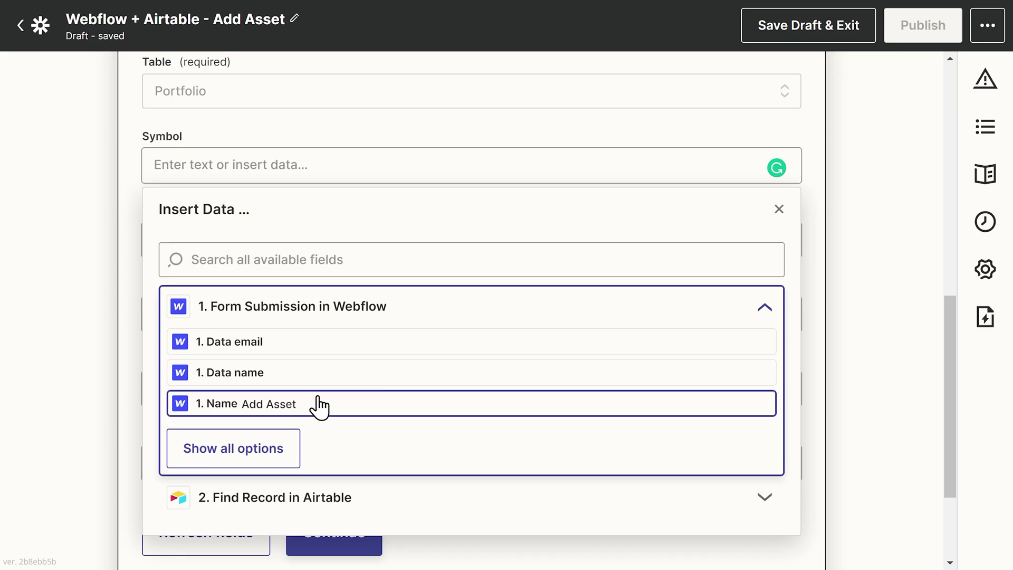
pyautogui.click(285, 454)
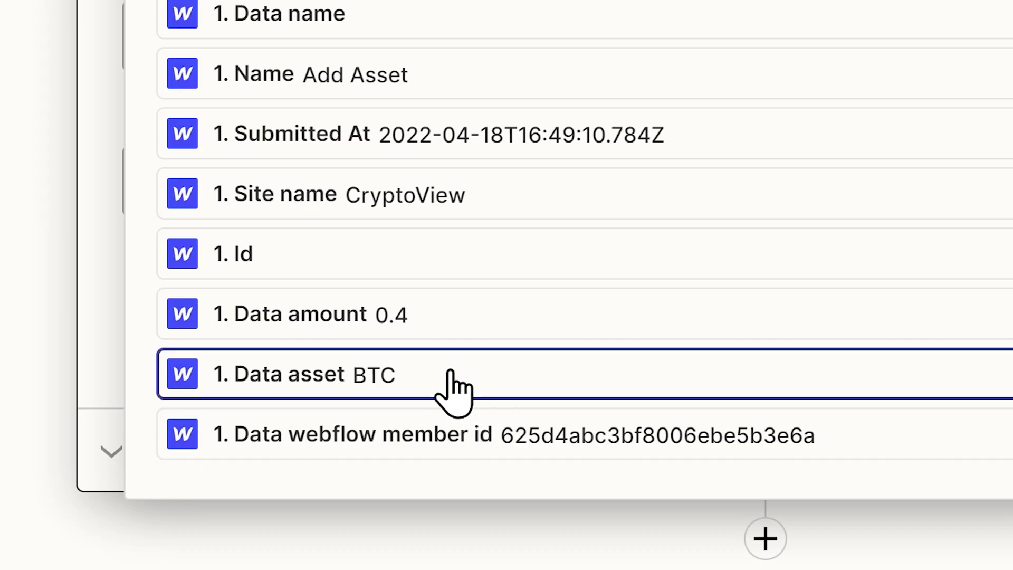
pyautogui.click(452, 390)
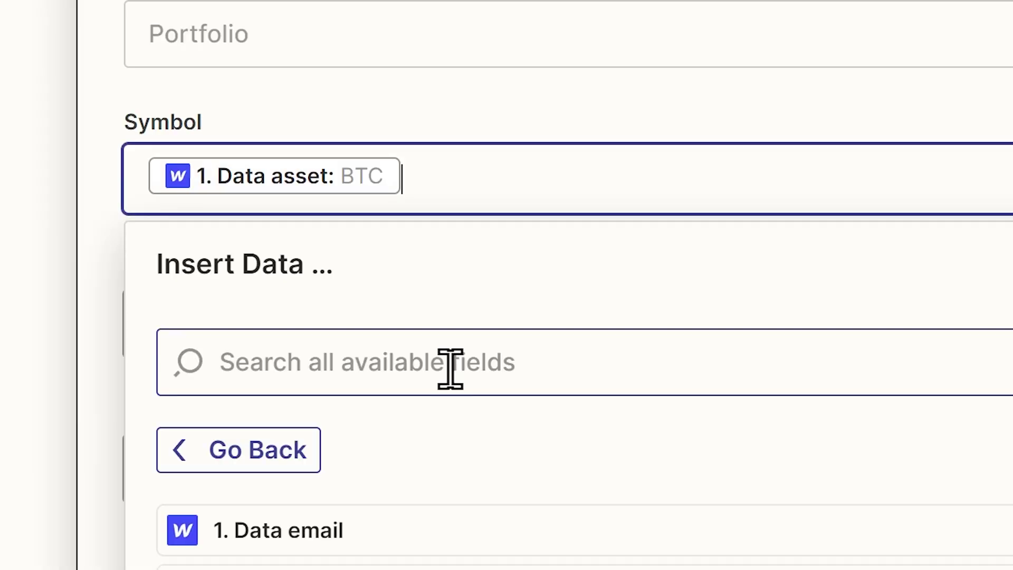
pyautogui.press('Escape')
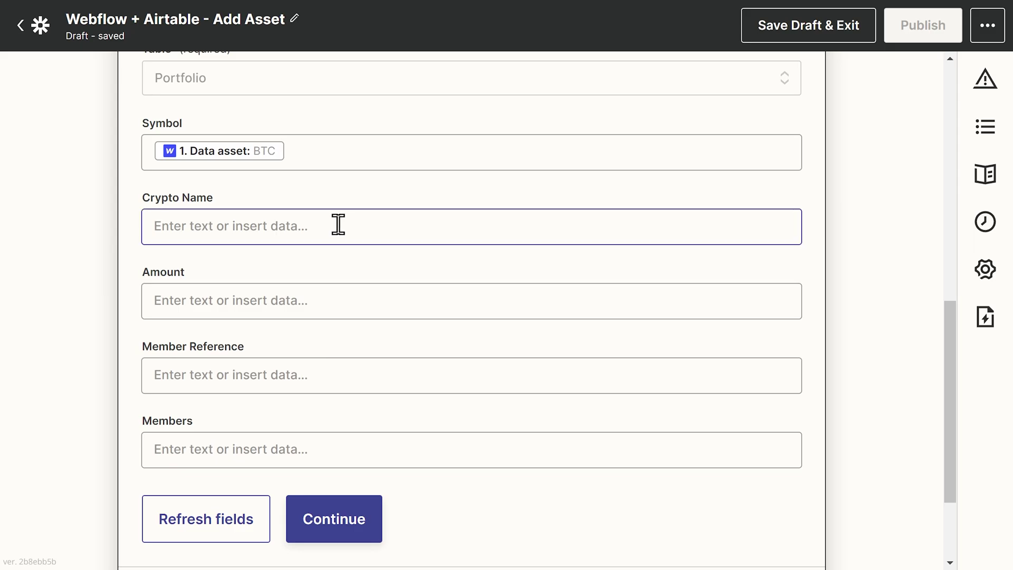
pyautogui.click(338, 224)
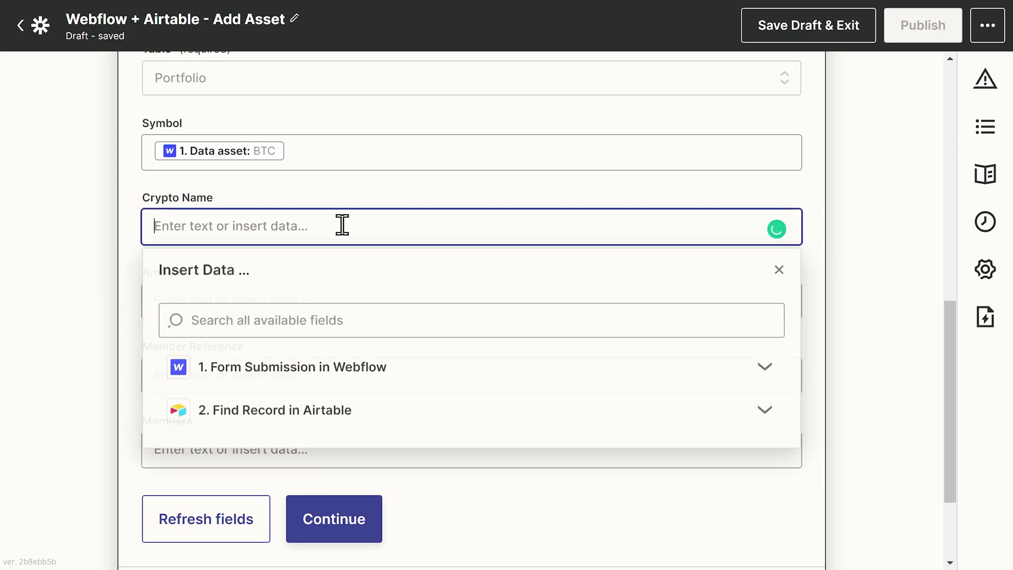
pyautogui.click(337, 372)
pyautogui.click(236, 501)
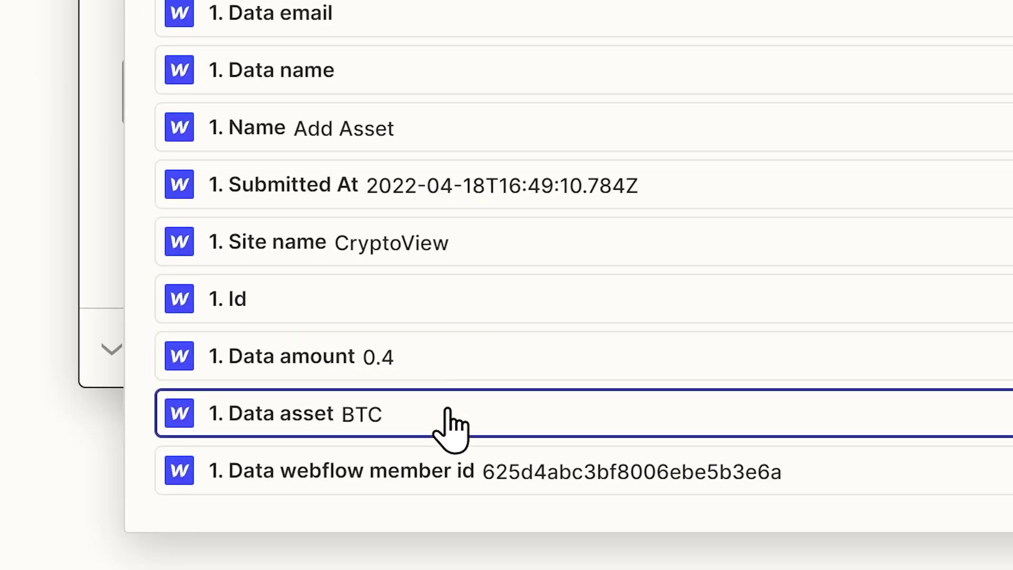
pyautogui.click(447, 416)
pyautogui.press('Escape')
# Map Amount from the form, link Member Reference and Members to the found record's Id, and enter amount 0.4.
pyautogui.click(487, 185)
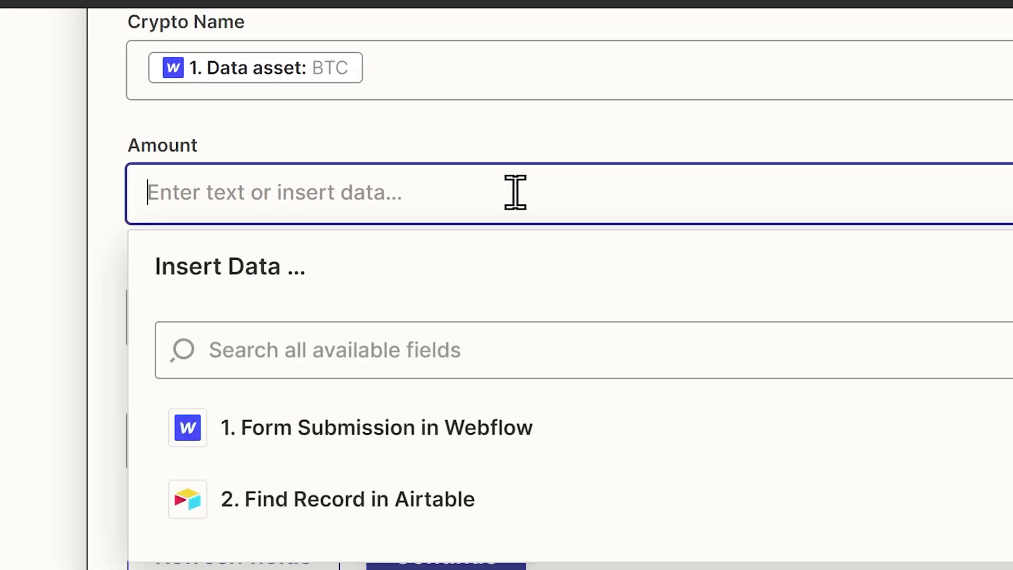
pyautogui.click(443, 446)
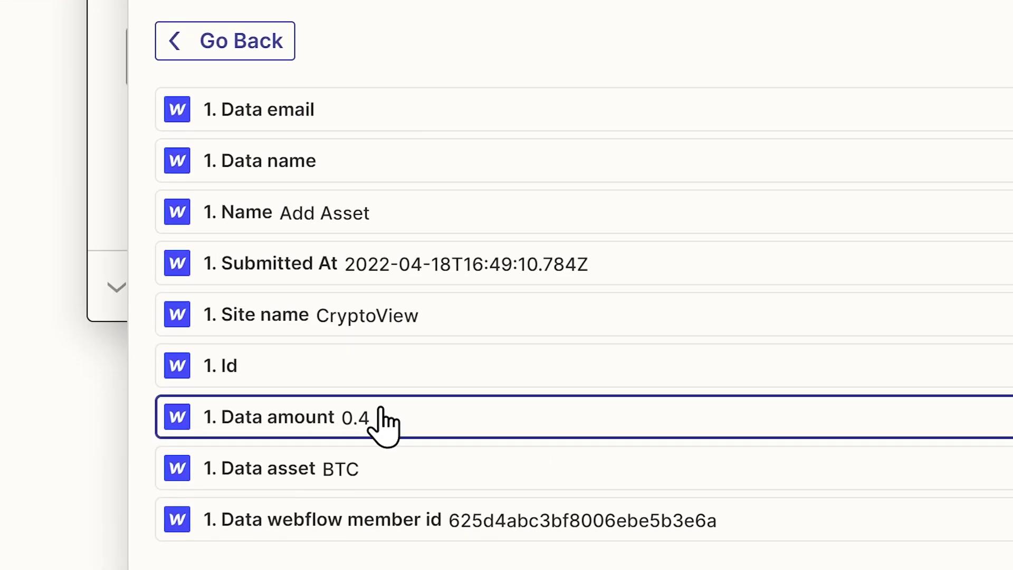
pyautogui.click(385, 425)
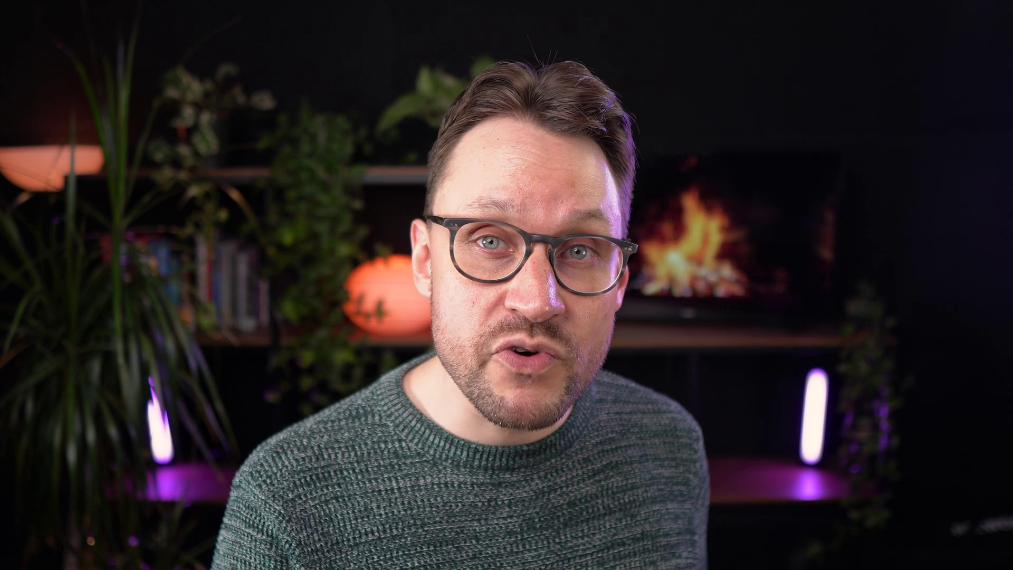
pyautogui.click(328, 236)
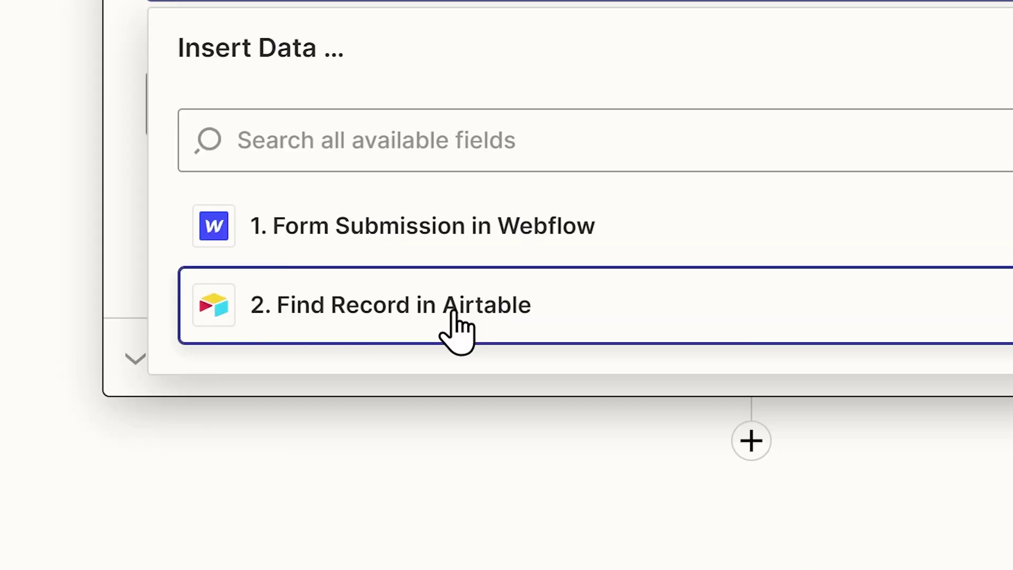
pyautogui.click(308, 428)
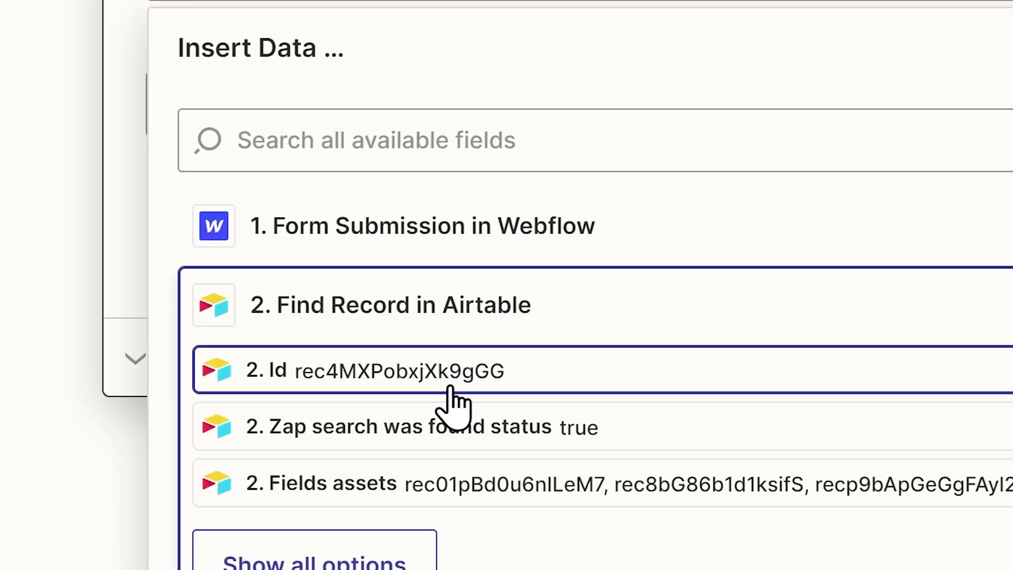
pyautogui.click(450, 388)
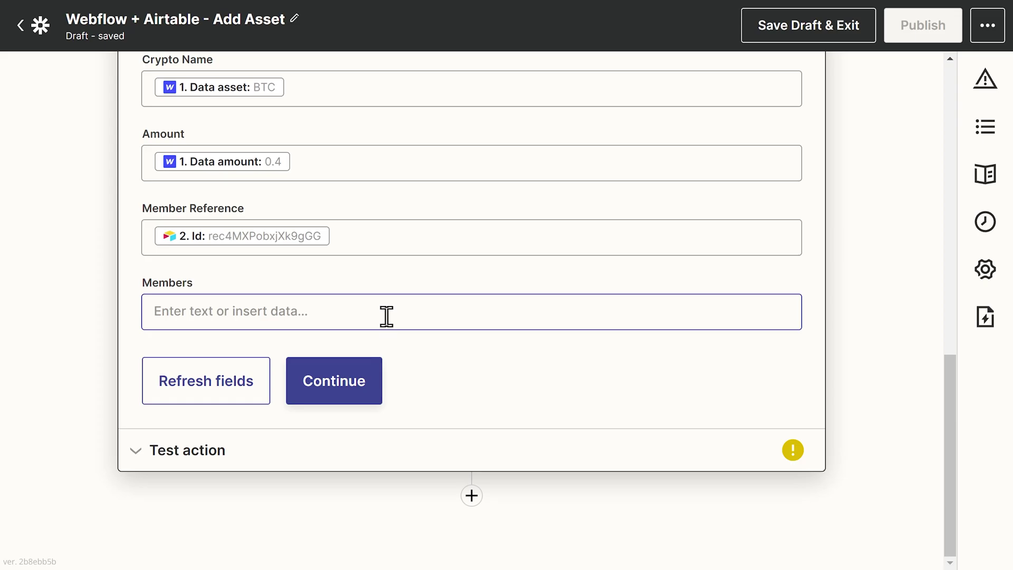
pyautogui.click(404, 312)
pyautogui.click(443, 465)
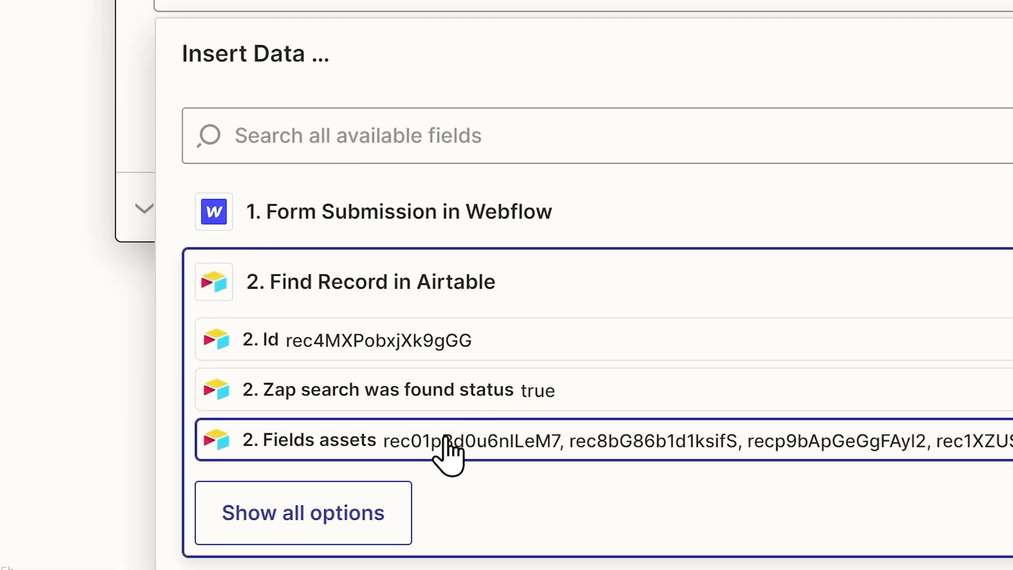
pyautogui.click(479, 348)
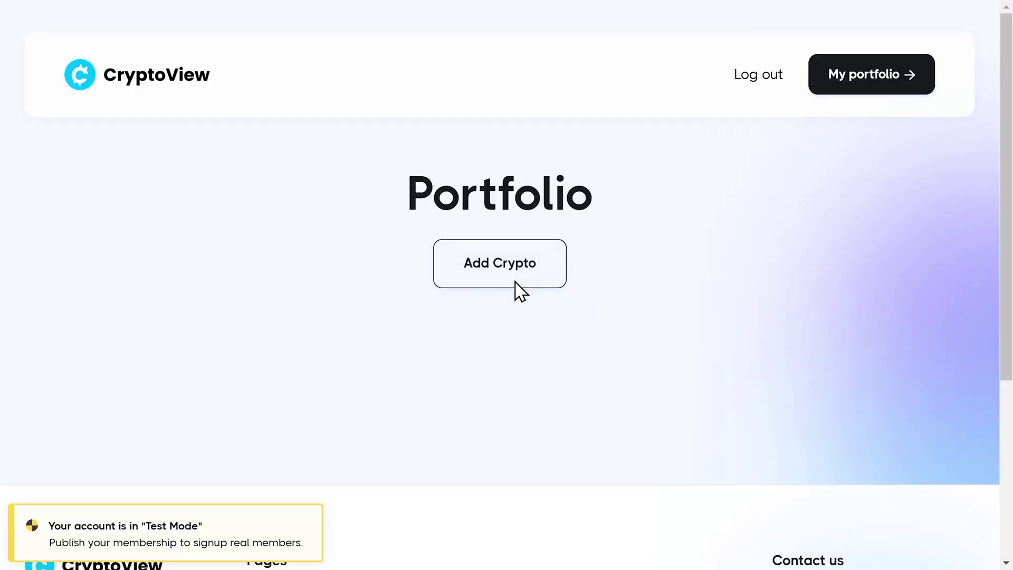
pyautogui.click(514, 285)
pyautogui.write('.4')
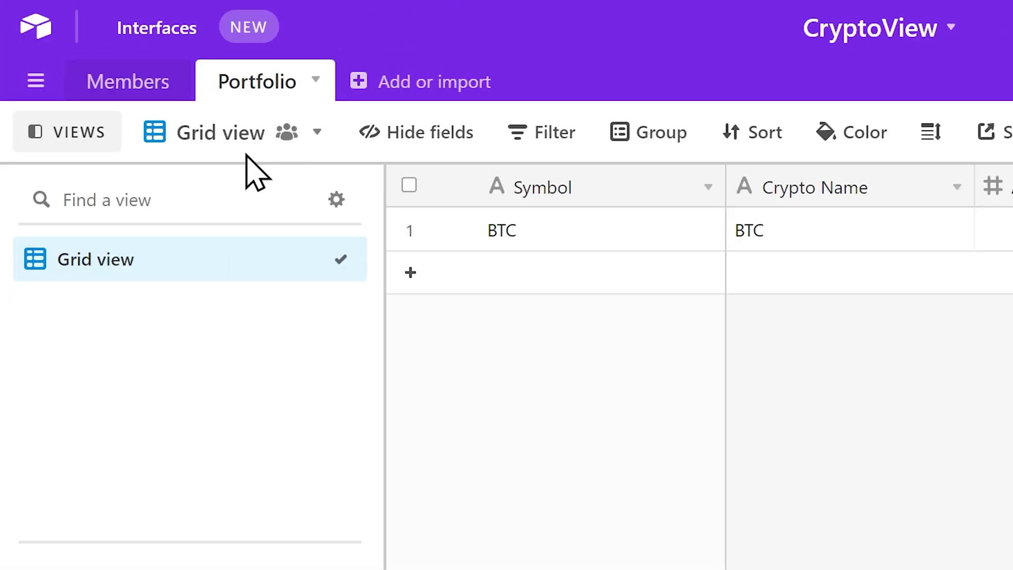
# Open the Members table in the CryptoView base.
pyautogui.click(168, 78)
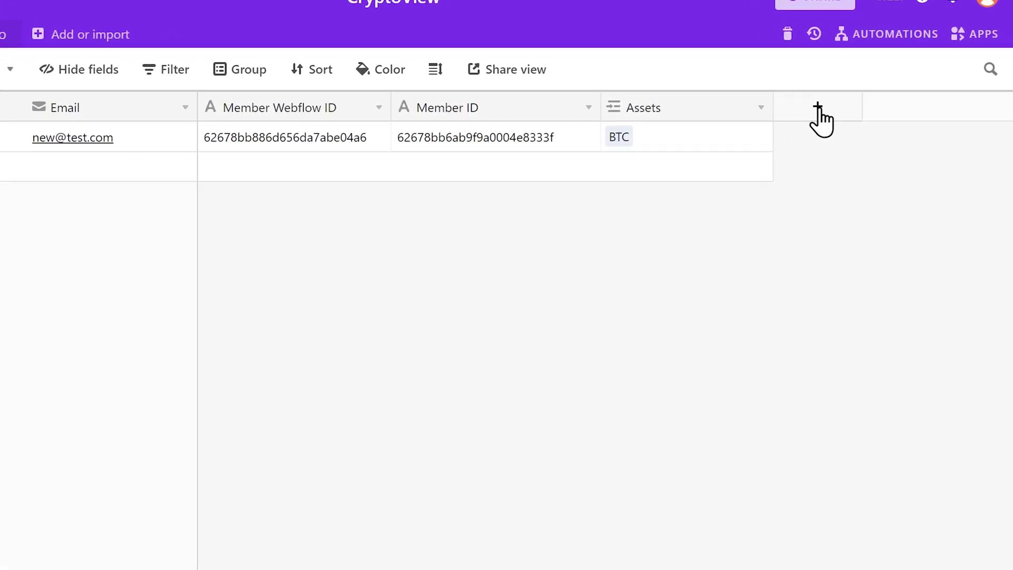
# Add an 'Assets Symbol Rollup' rollup field over Symbol using ARRAYJOIN(values).
pyautogui.click(848, 109)
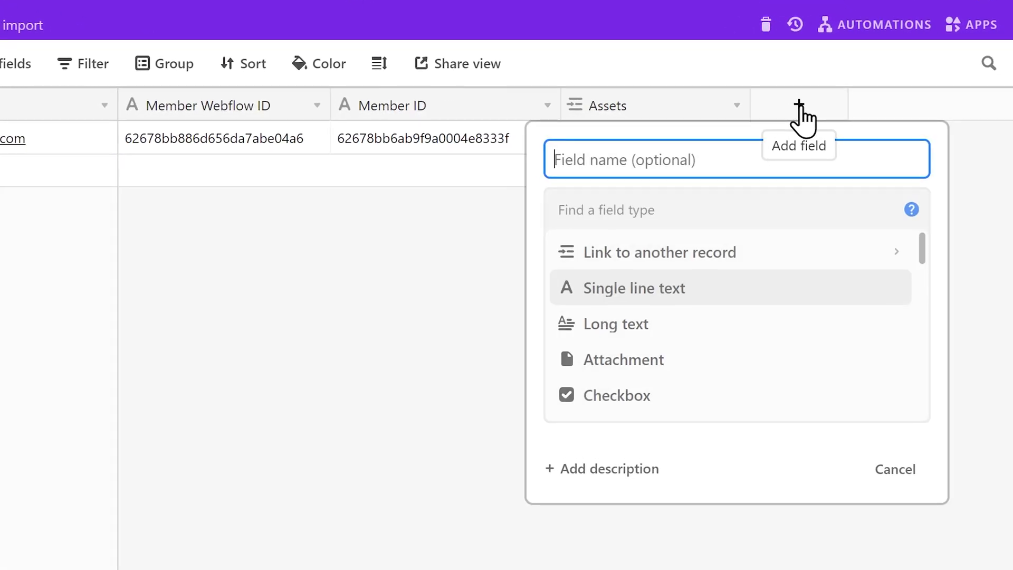
pyautogui.write('Assets Symbol Rollup')
pyautogui.scroll(-10, 723, 370)
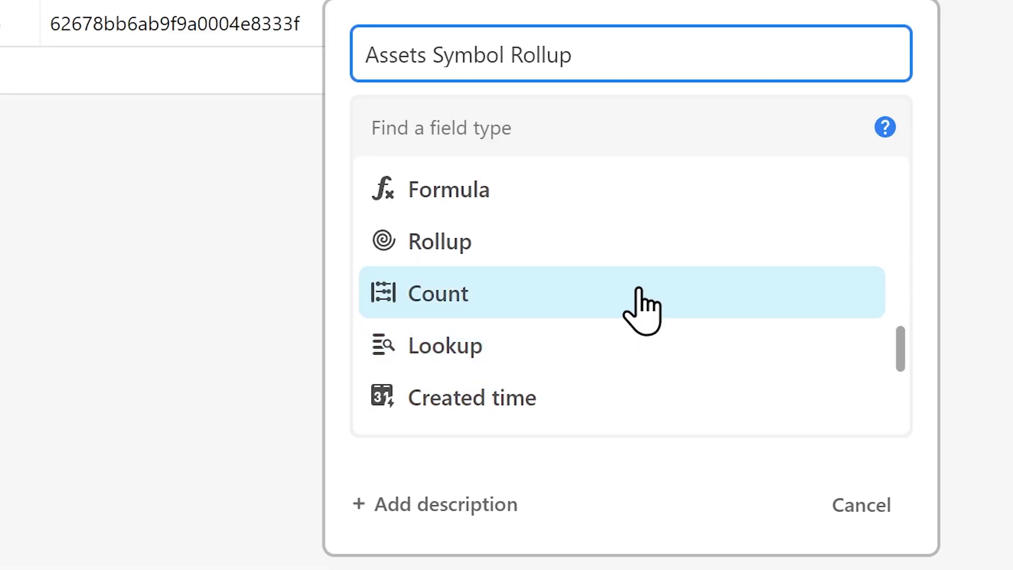
pyautogui.click(606, 258)
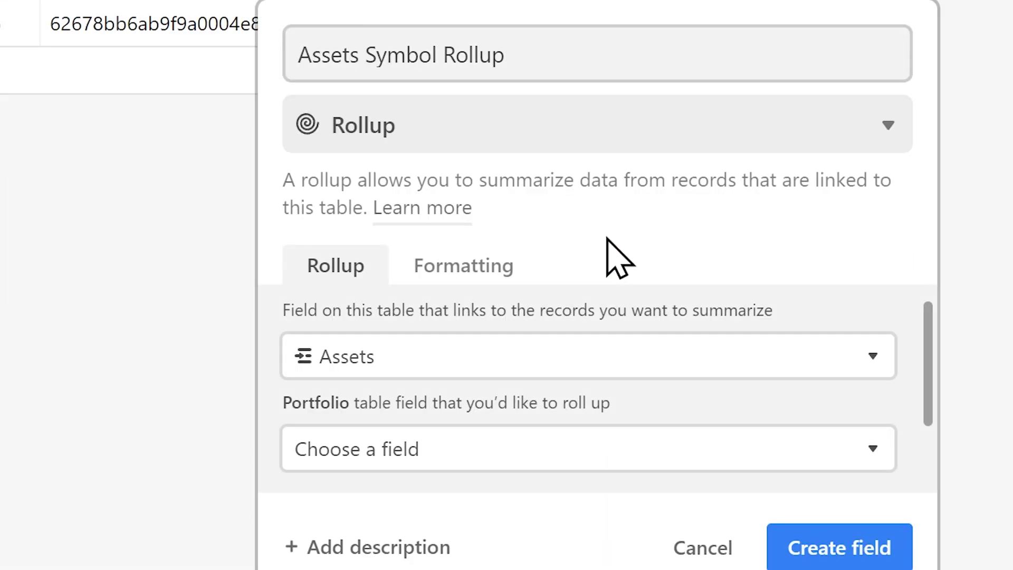
pyautogui.click(521, 211)
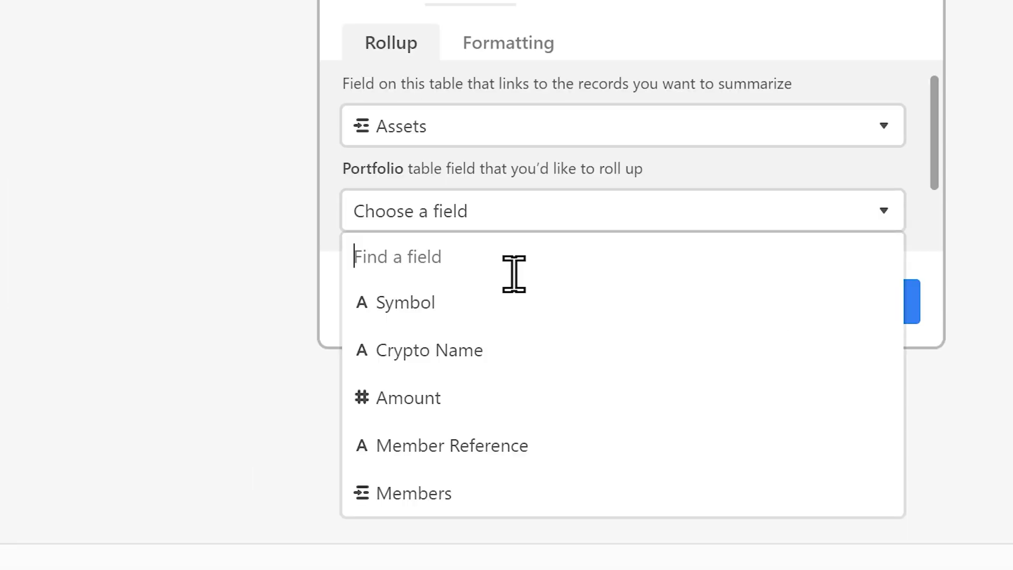
pyautogui.click(506, 303)
pyautogui.write('ARRAYJOIN')
pyautogui.click(507, 401)
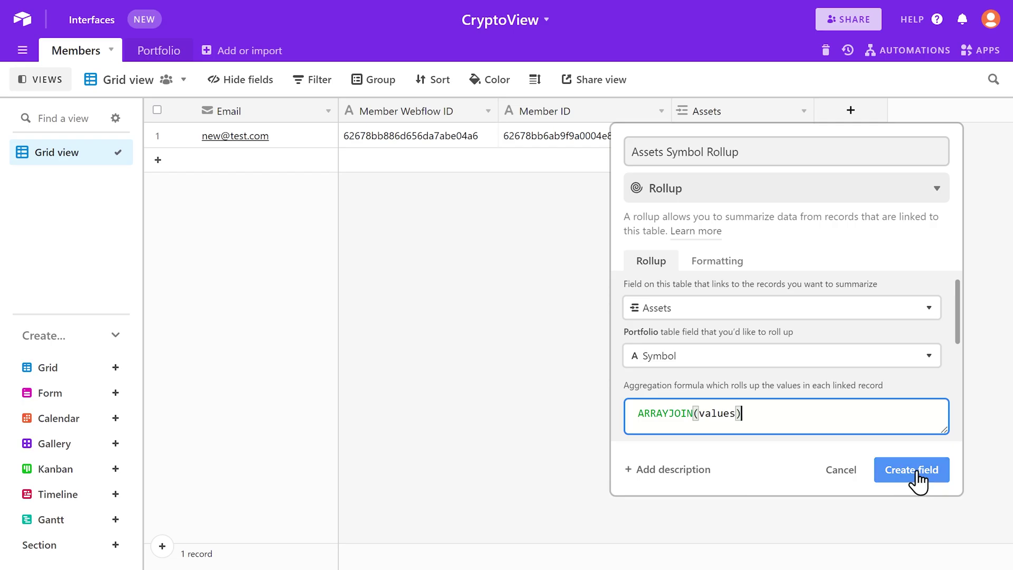
pyautogui.click(917, 477)
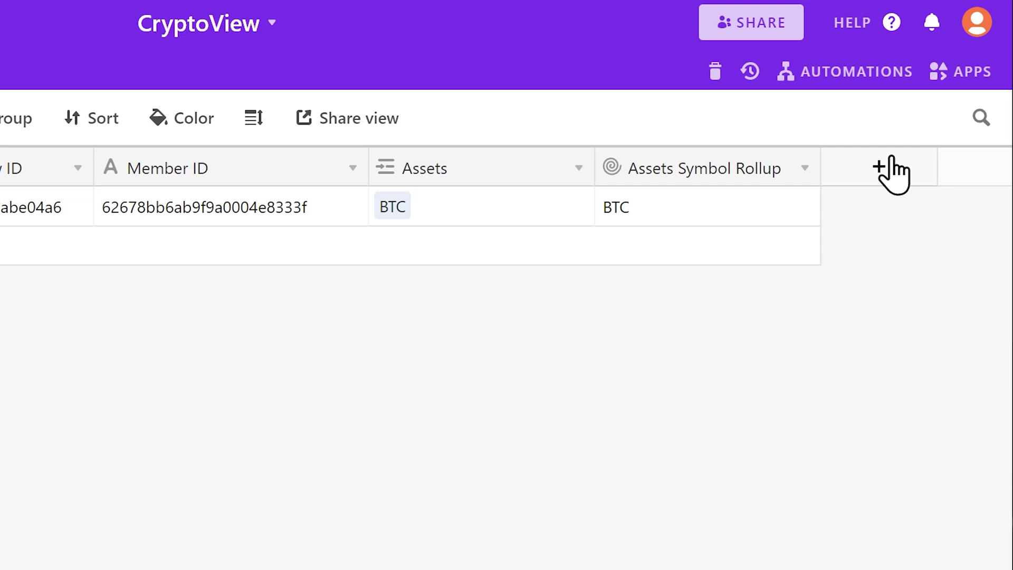
# Add an 'Assets Amount Rollup' rollup field over Amount using ARRAYJOIN(values).
pyautogui.click(891, 158)
pyautogui.scroll(-5, 682, 422)
pyautogui.click(564, 374)
pyautogui.write('Assets Amount R')
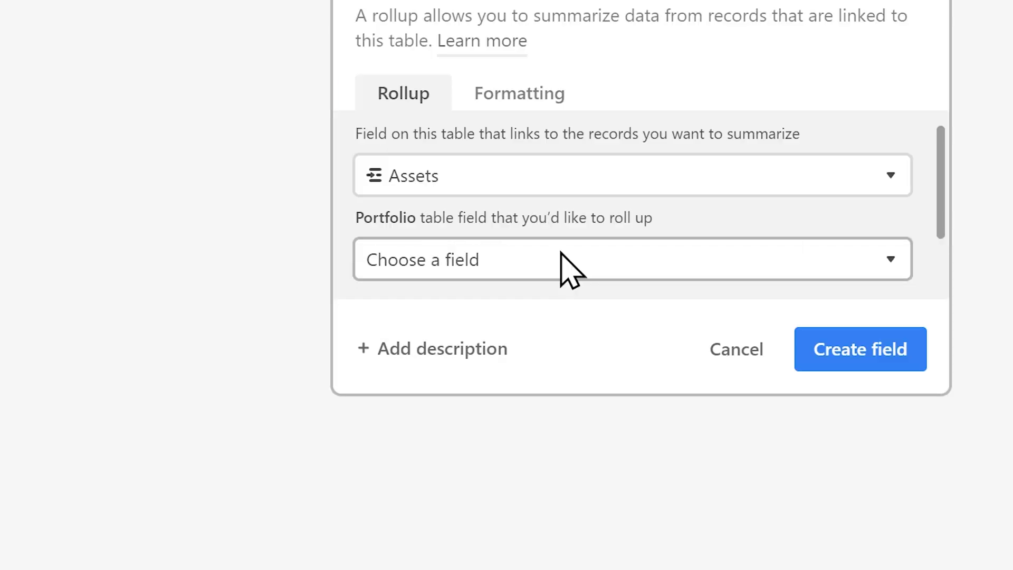
pyautogui.click(546, 458)
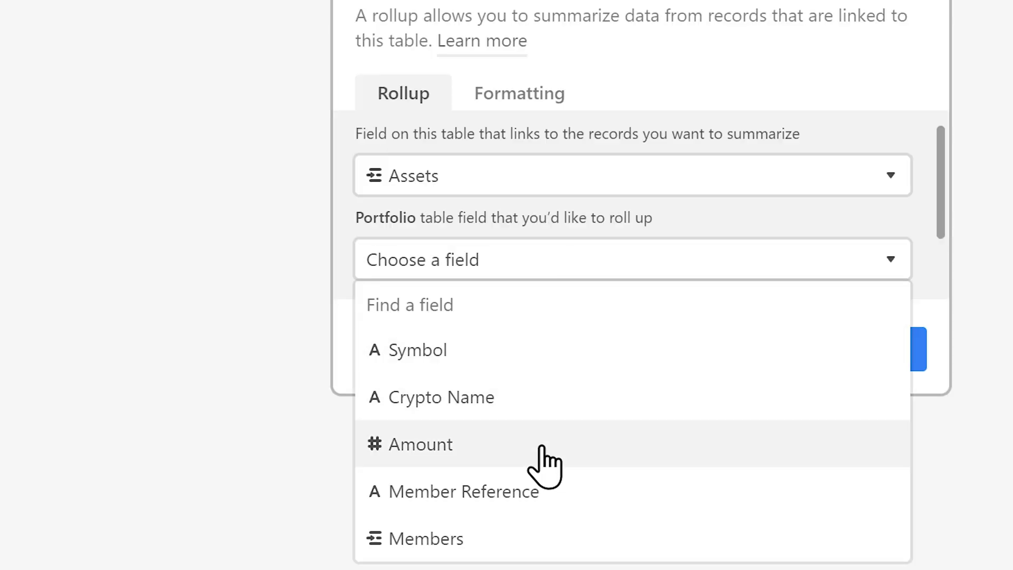
pyautogui.click(541, 446)
pyautogui.write('ARRAYJOIN')
pyautogui.click(548, 458)
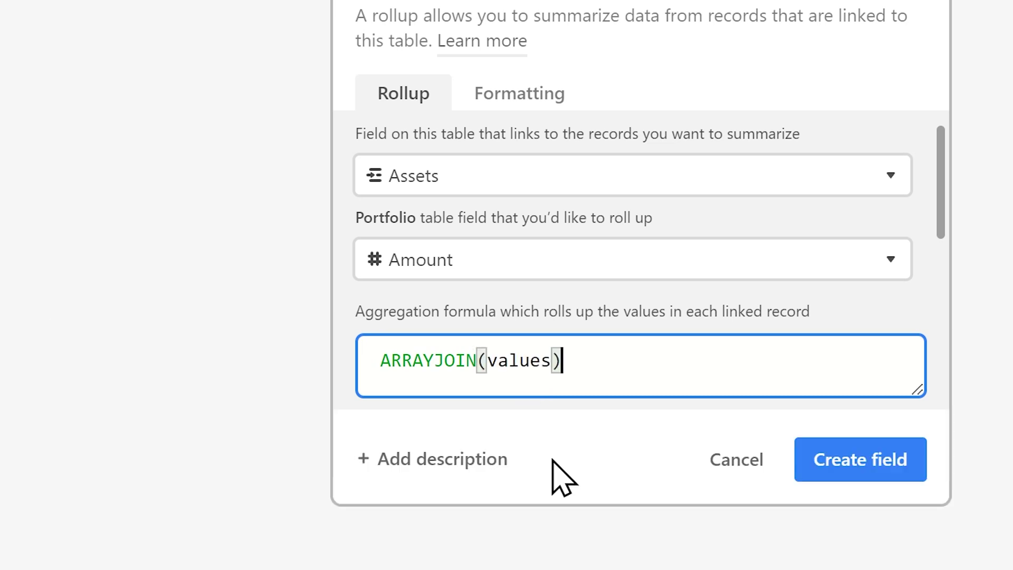
pyautogui.click(853, 455)
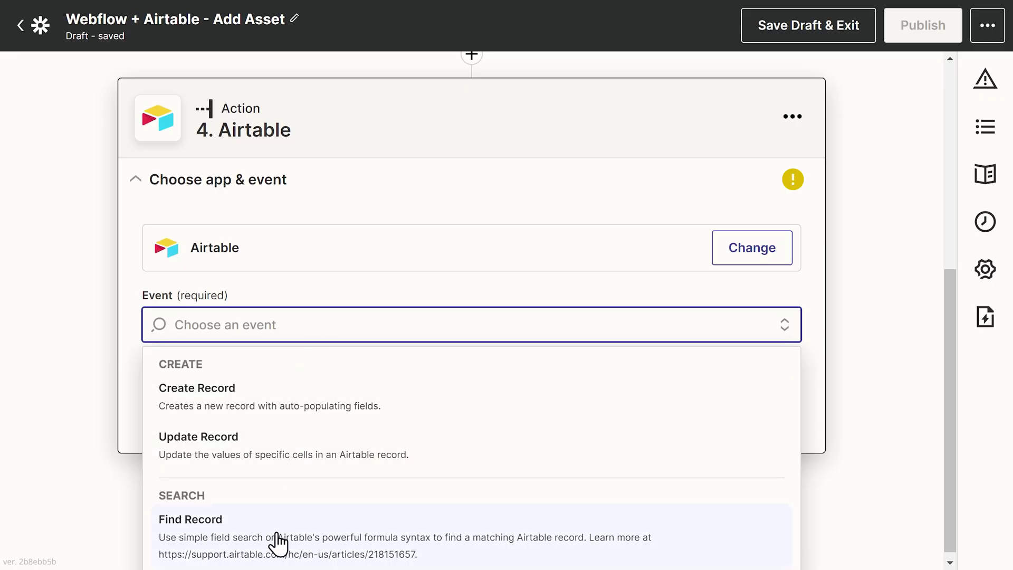
# Make the fourth Airtable step a Find Record in Members, searching by Member Webflow ID.
pyautogui.click(277, 543)
pyautogui.click(461, 434)
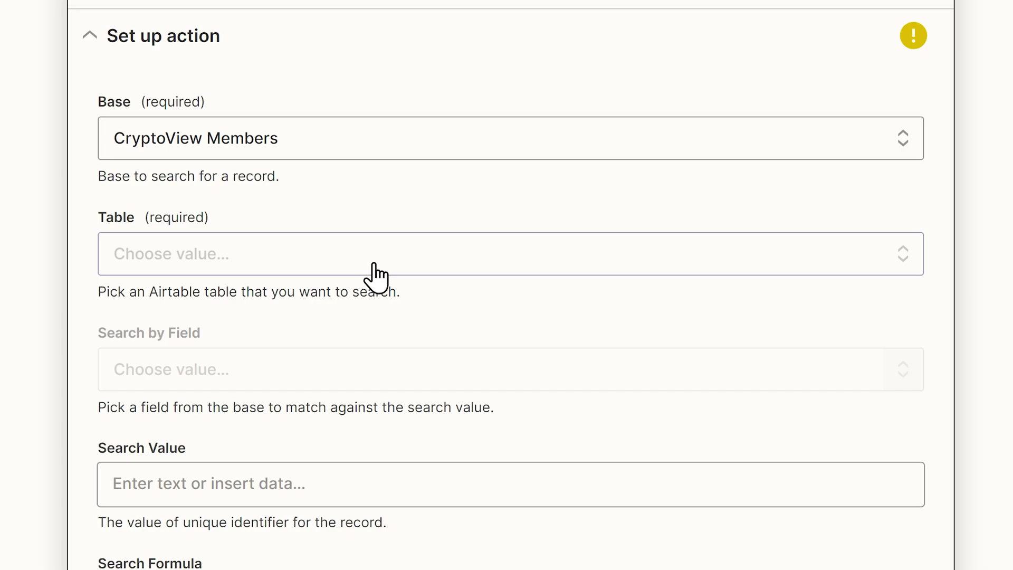
pyautogui.click(367, 266)
pyautogui.click(294, 481)
pyautogui.click(249, 369)
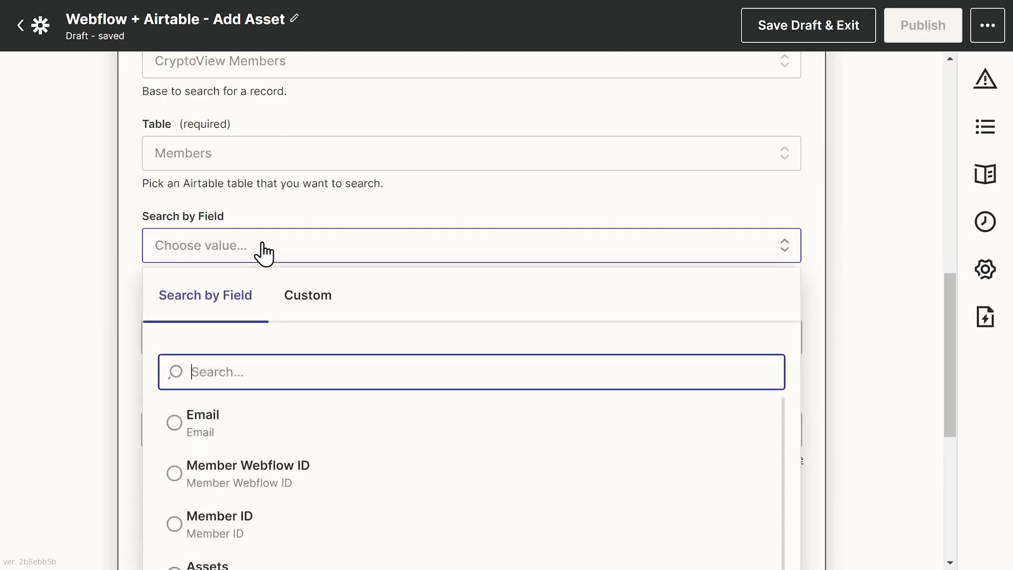
pyautogui.click(302, 481)
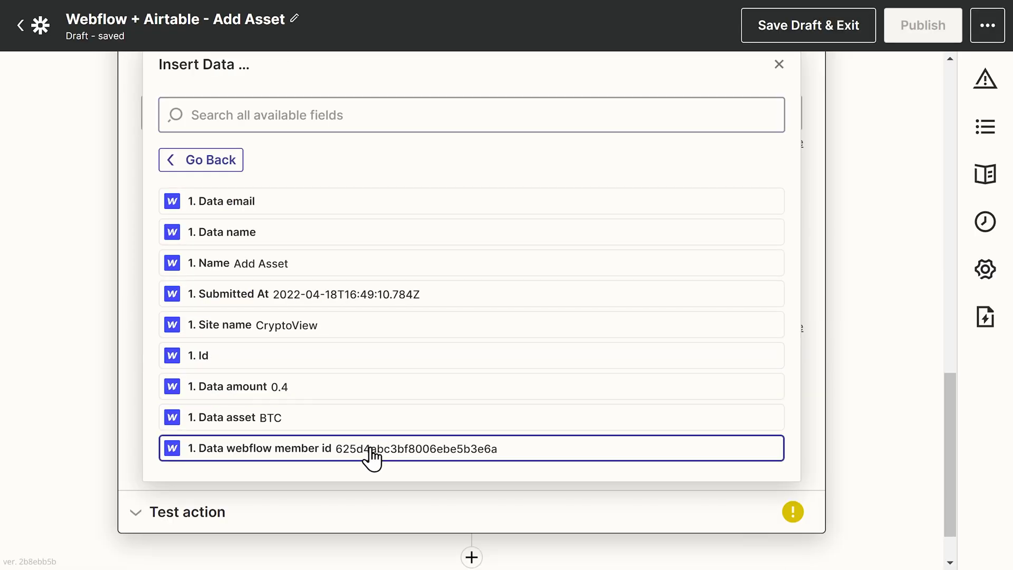